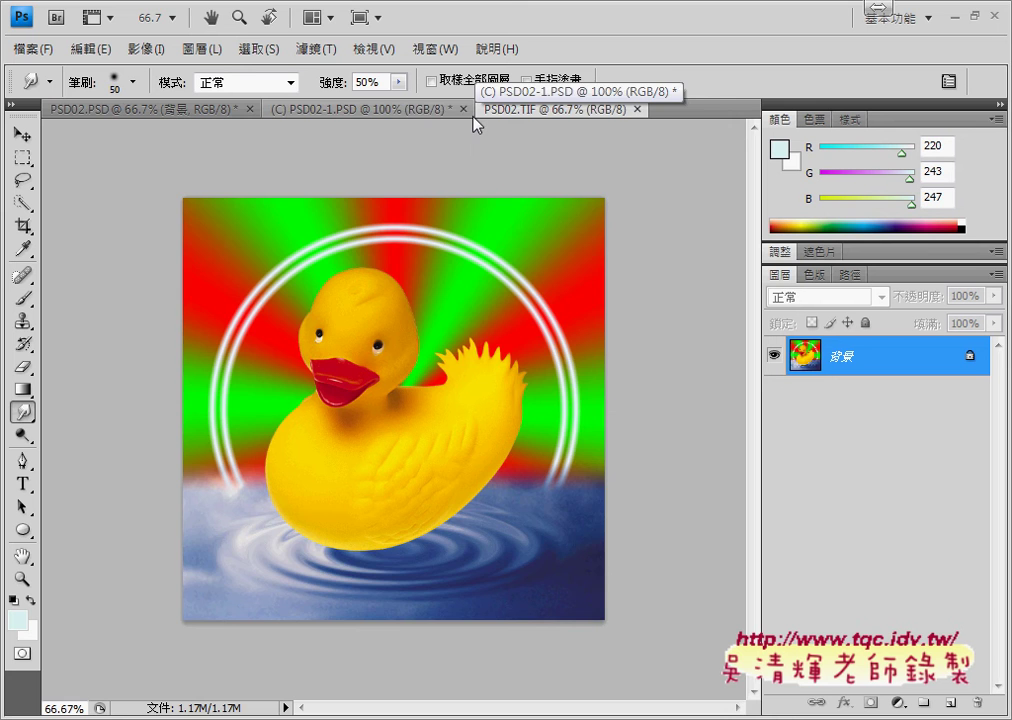
Compare the duck photo, striped background and PSD02.TIF target, marking the target's rippled water and duck area
left_click(362, 109)
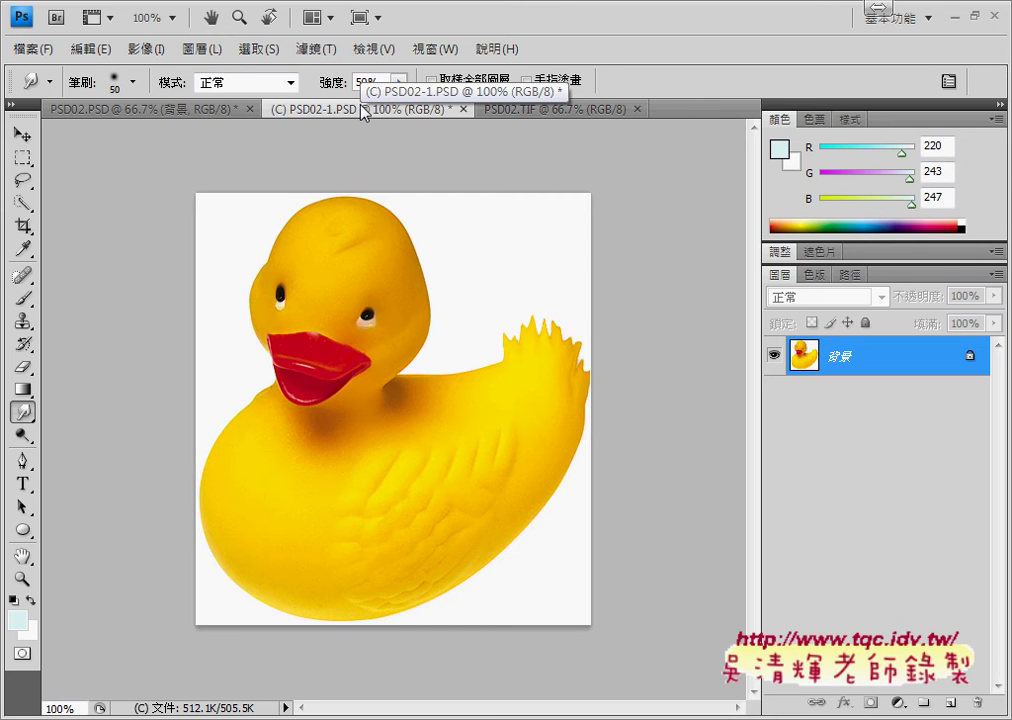
left_click(153, 110)
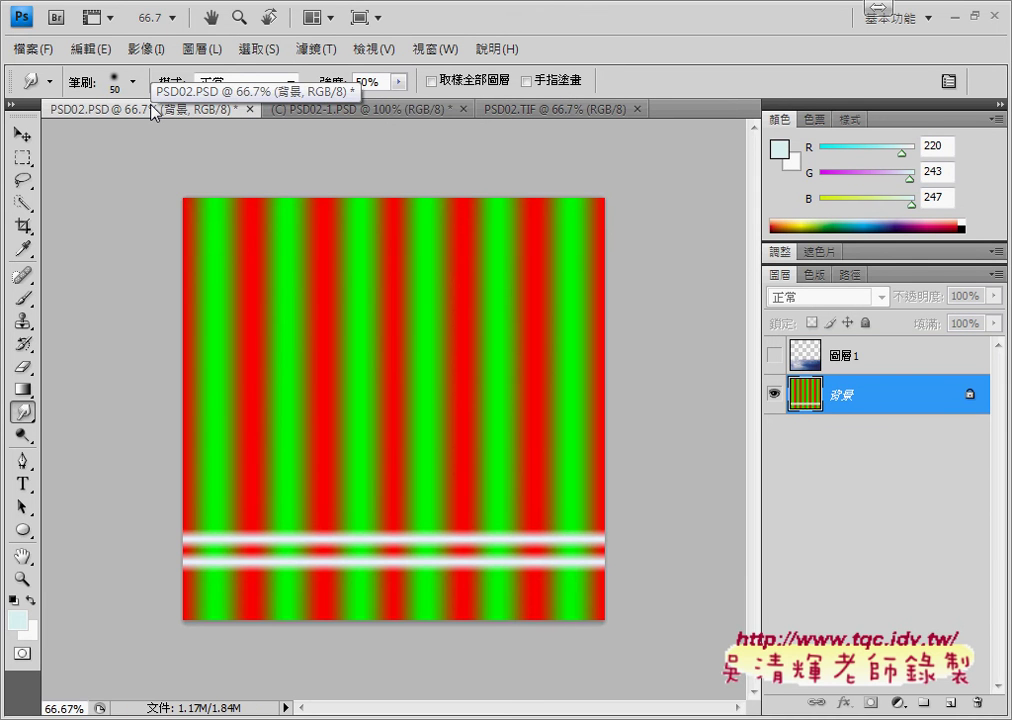
left_click(574, 112)
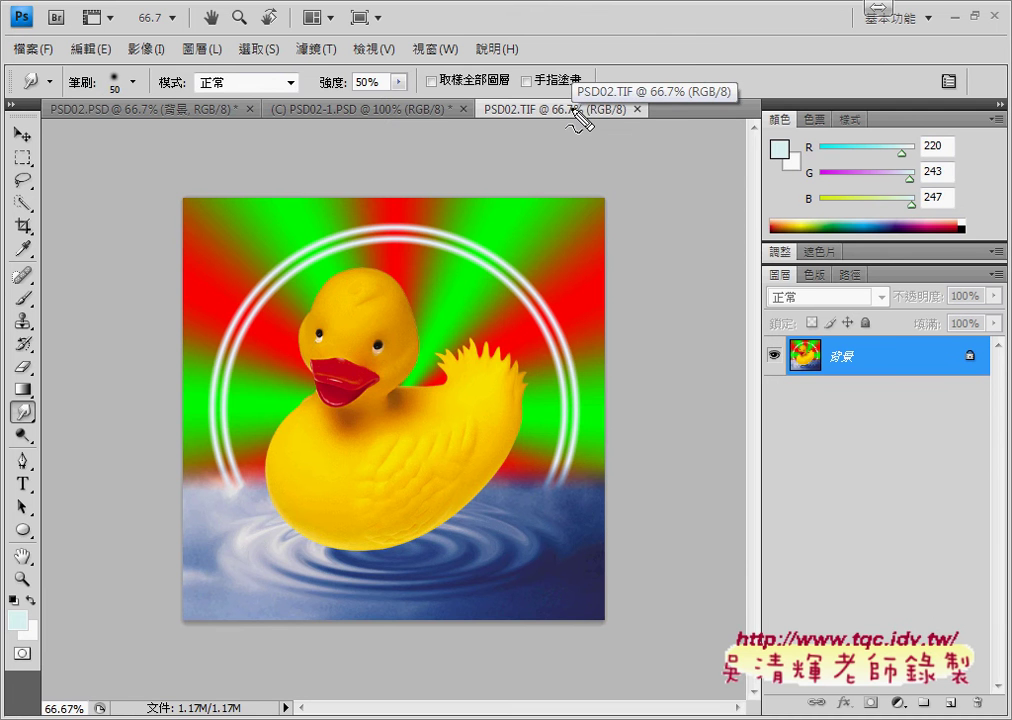
mouse_move(235, 624)
left_mouse_down()
mouse_move(463, 465)
mouse_move(219, 622)
left_mouse_up()
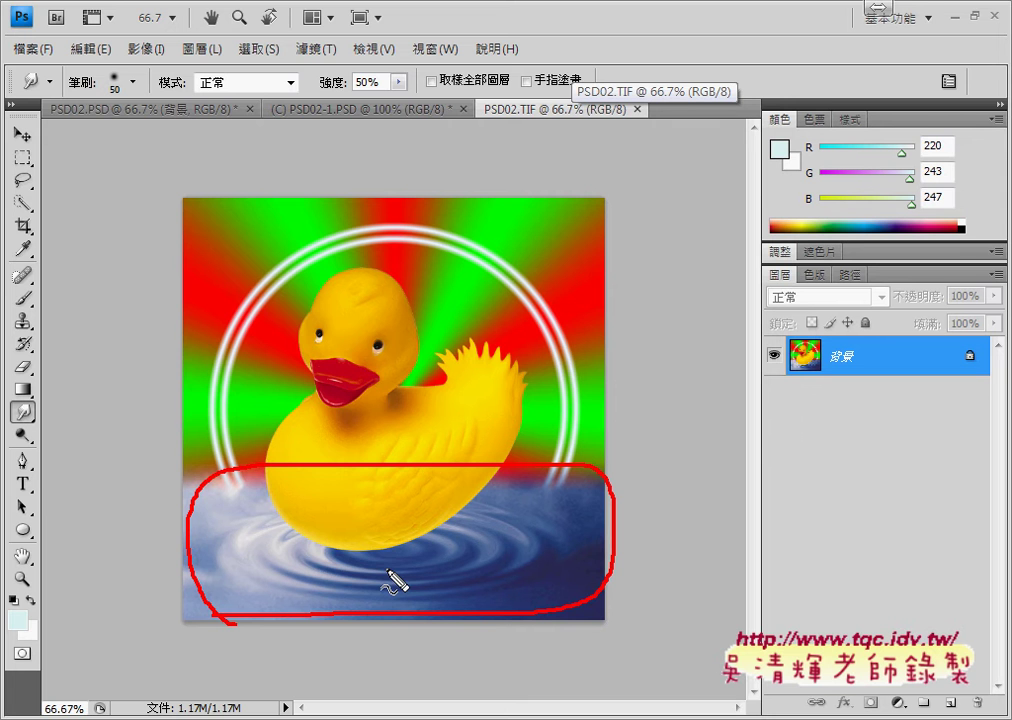
mouse_move(228, 488)
left_mouse_down()
mouse_move(312, 250)
mouse_move(515, 273)
mouse_move(593, 466)
left_mouse_up()
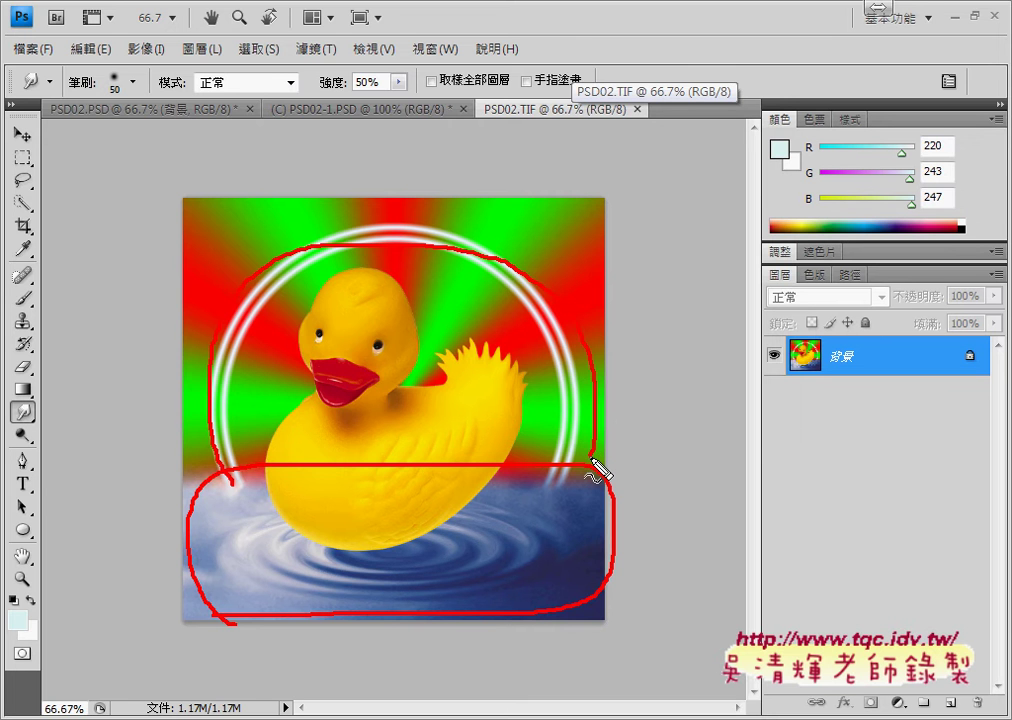
key("Escape")
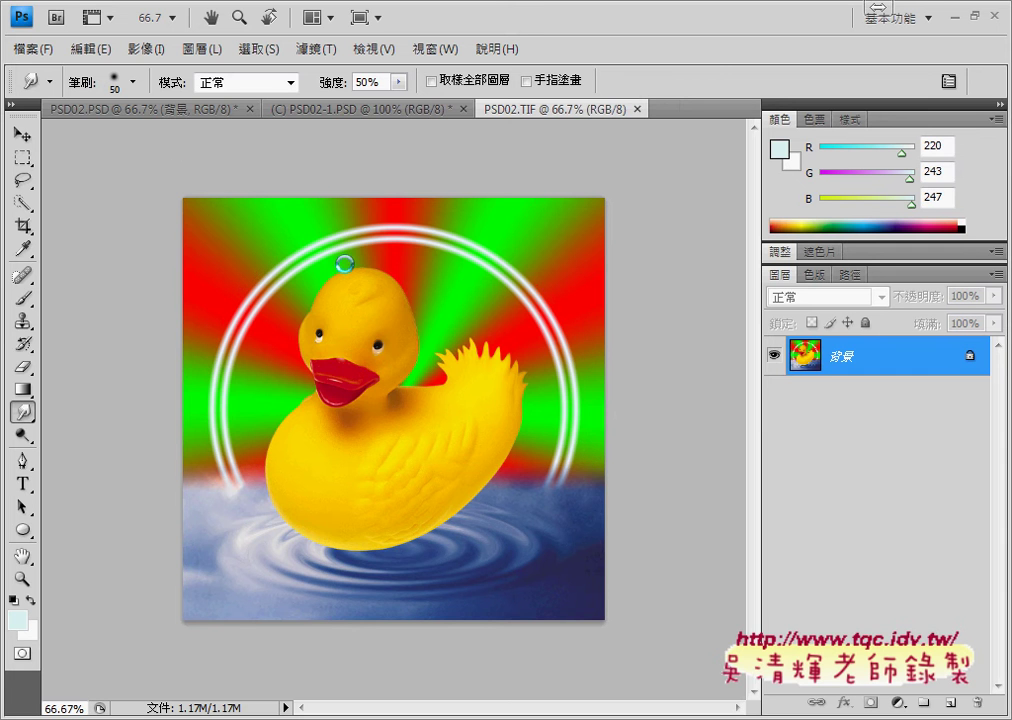
Flip between the striped background and target again, ending on the (C) PSD02-1.PSD duck photo
left_click(148, 110)
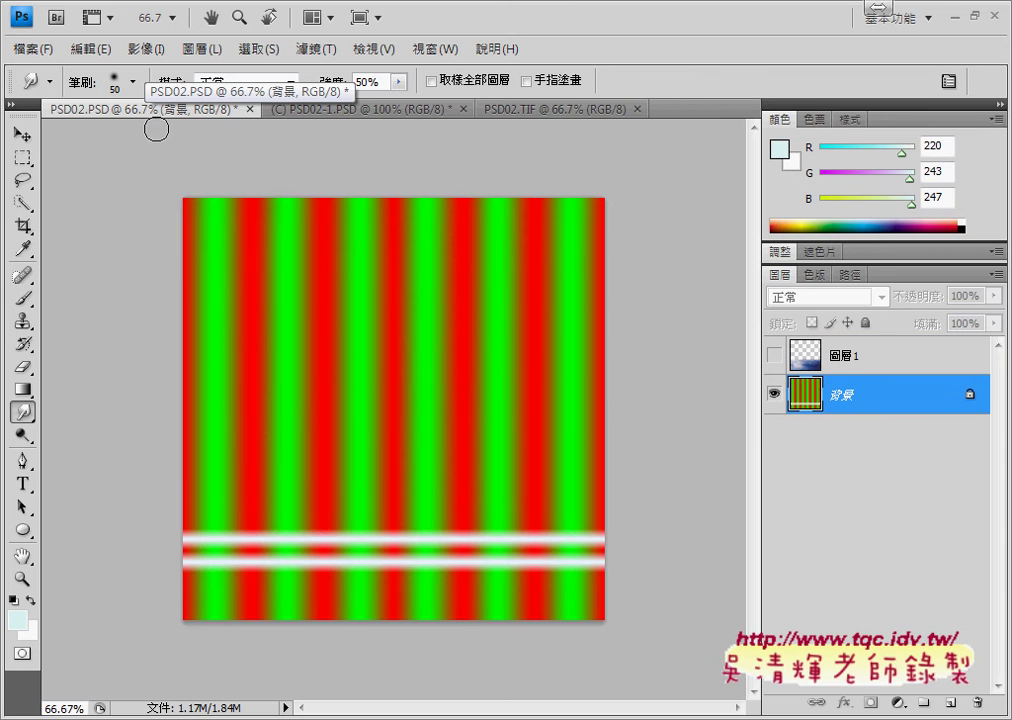
left_click(550, 109)
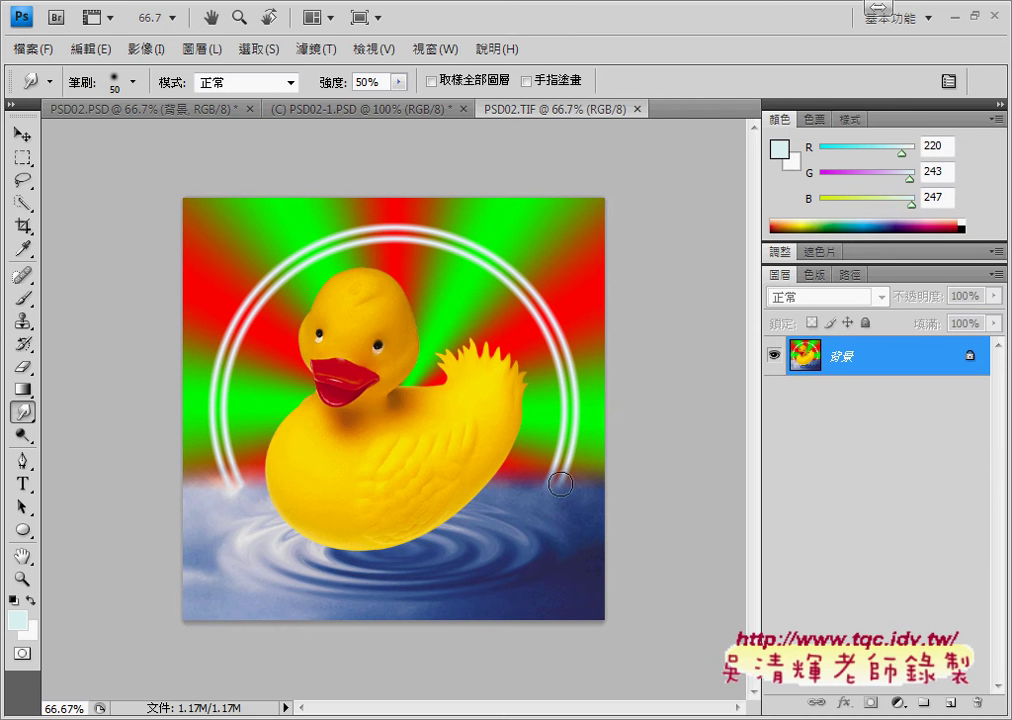
left_click(125, 107)
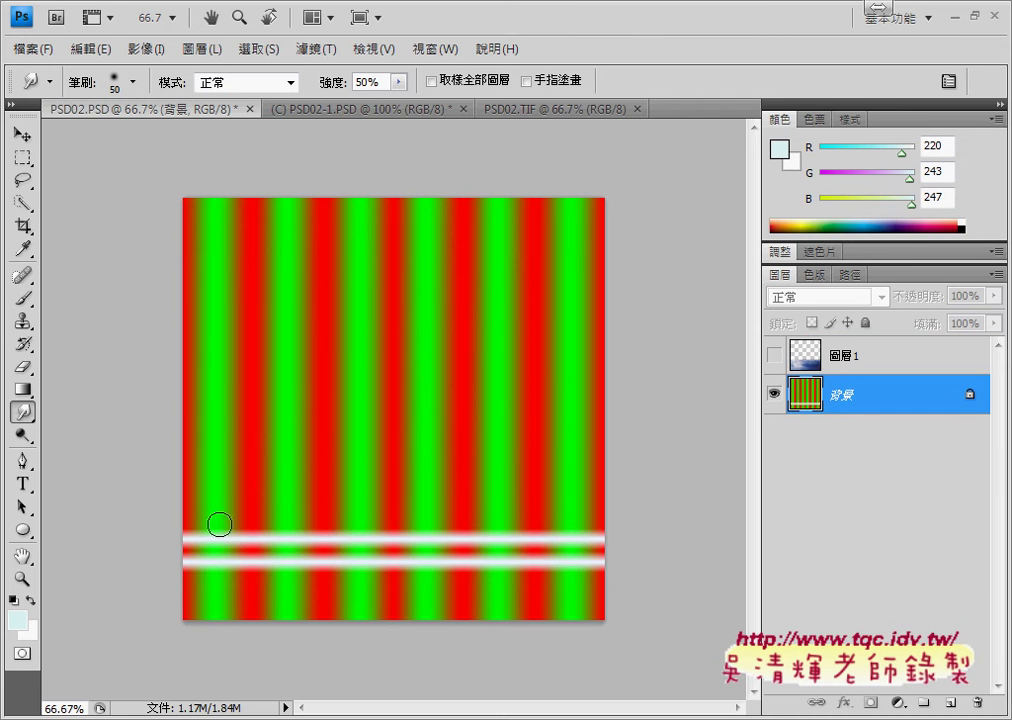
left_click(570, 110)
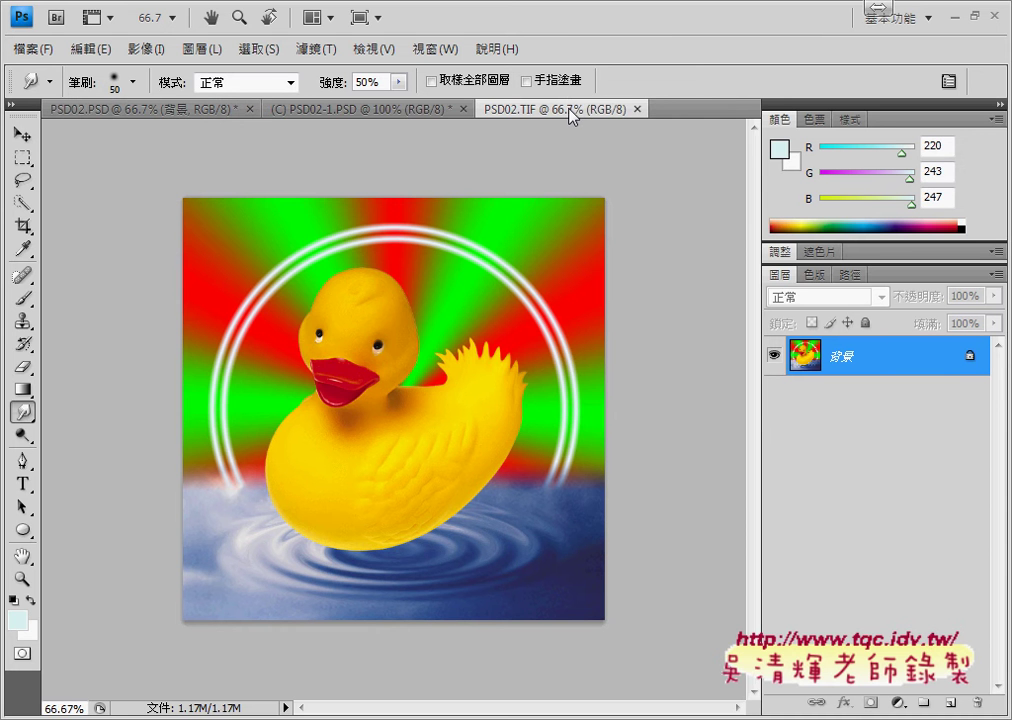
left_click(327, 109)
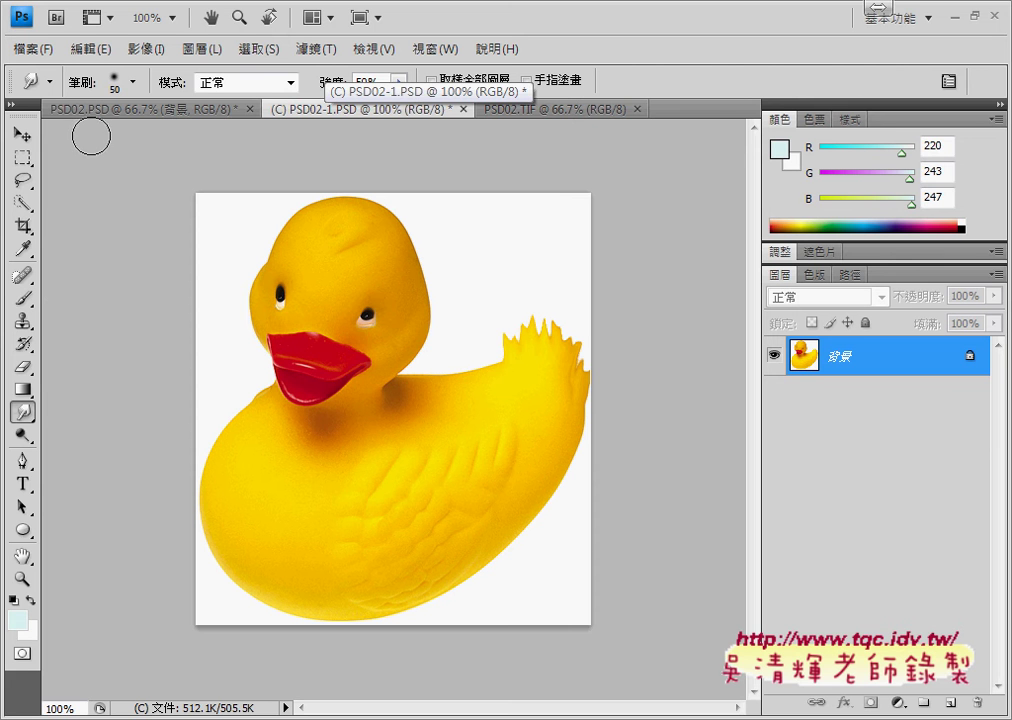
left_click(32, 208)
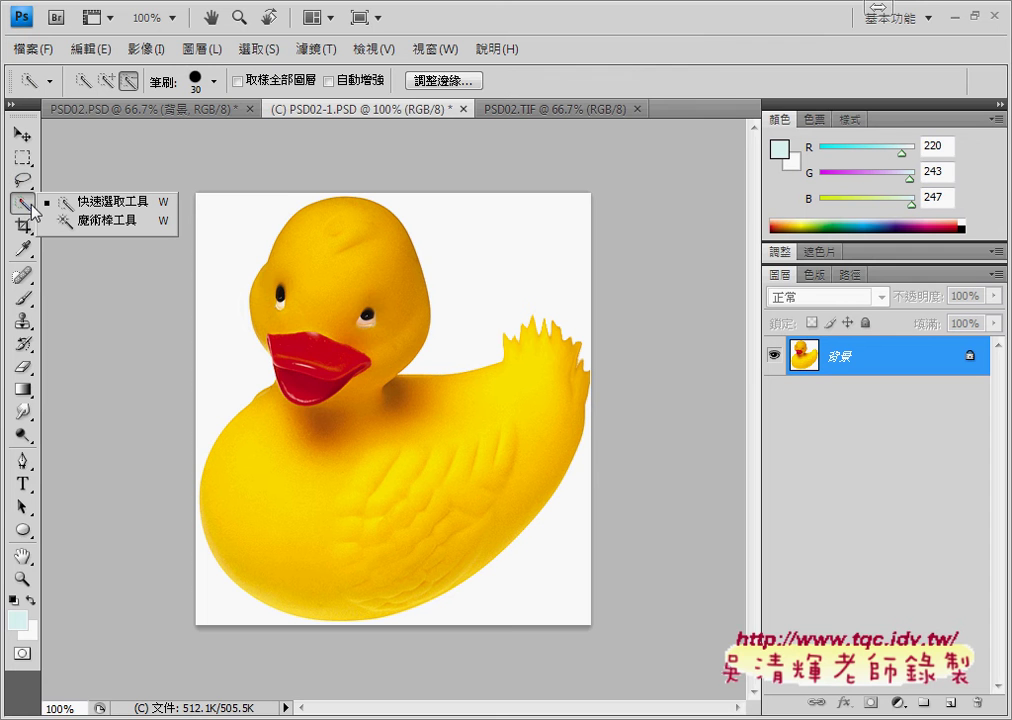
left_click(105, 203)
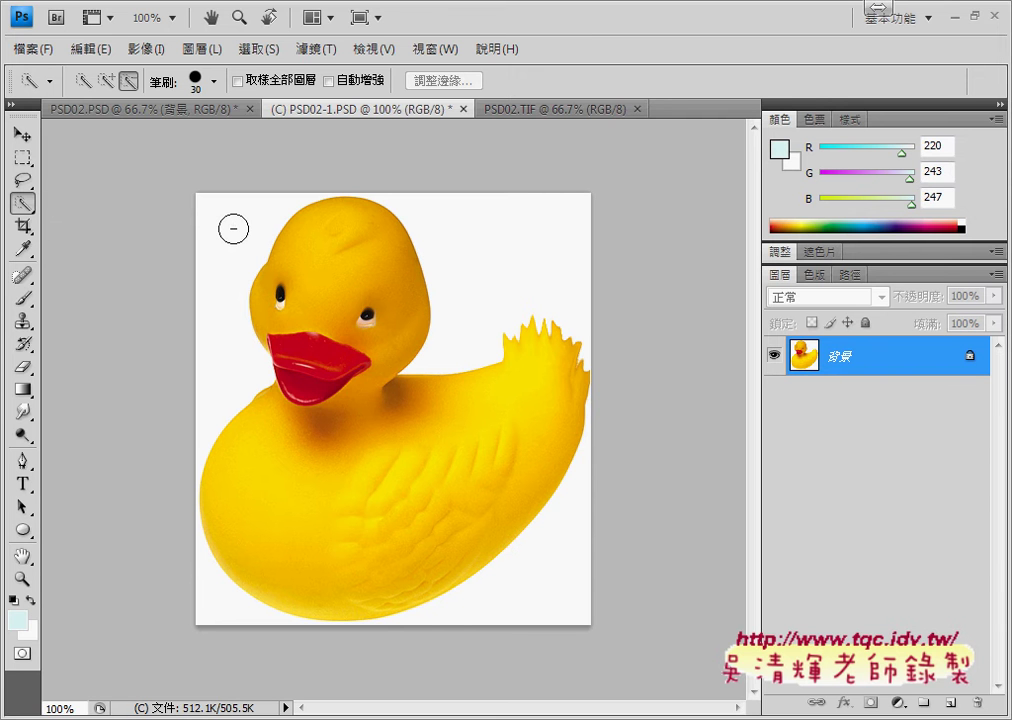
left_click(106, 80)
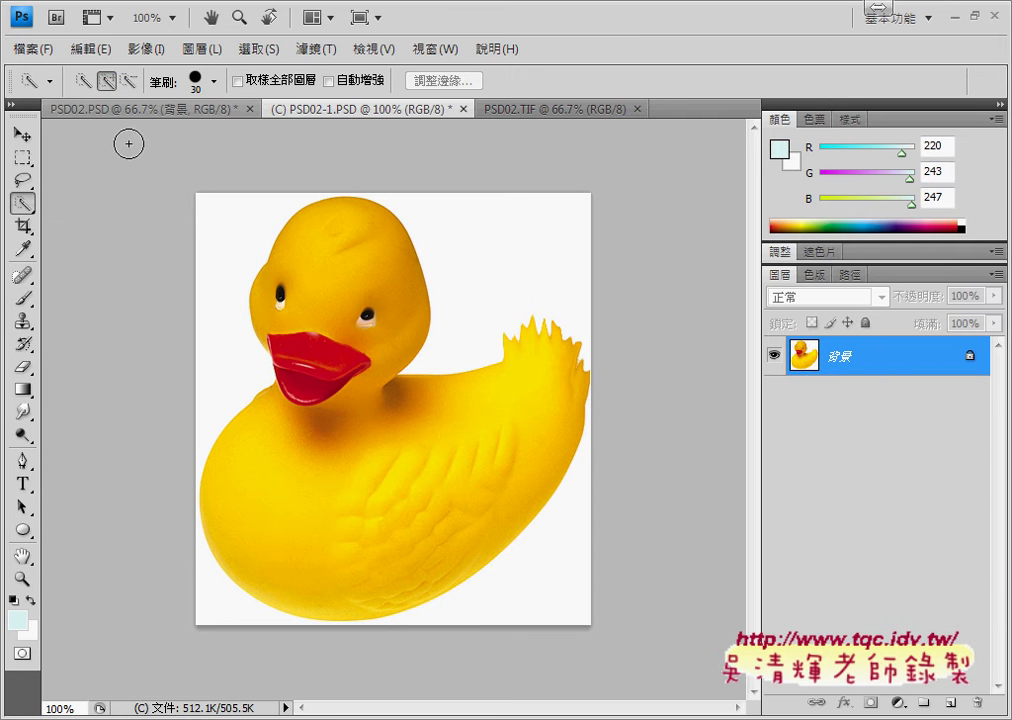
left_click(225, 226)
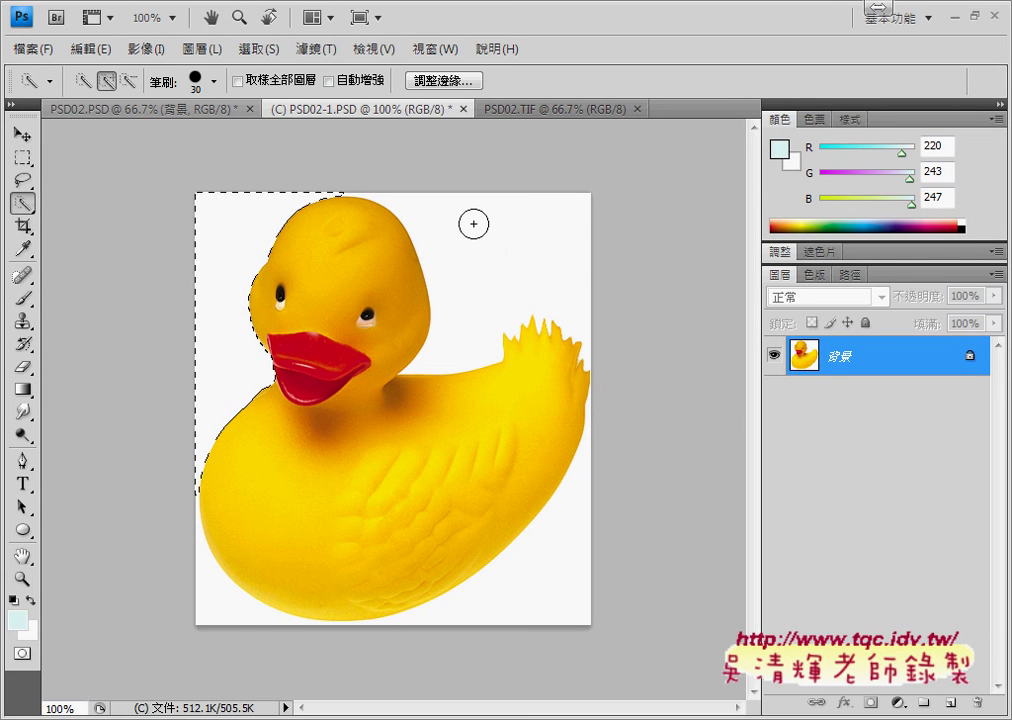
left_click_drag(468, 221, 490, 260)
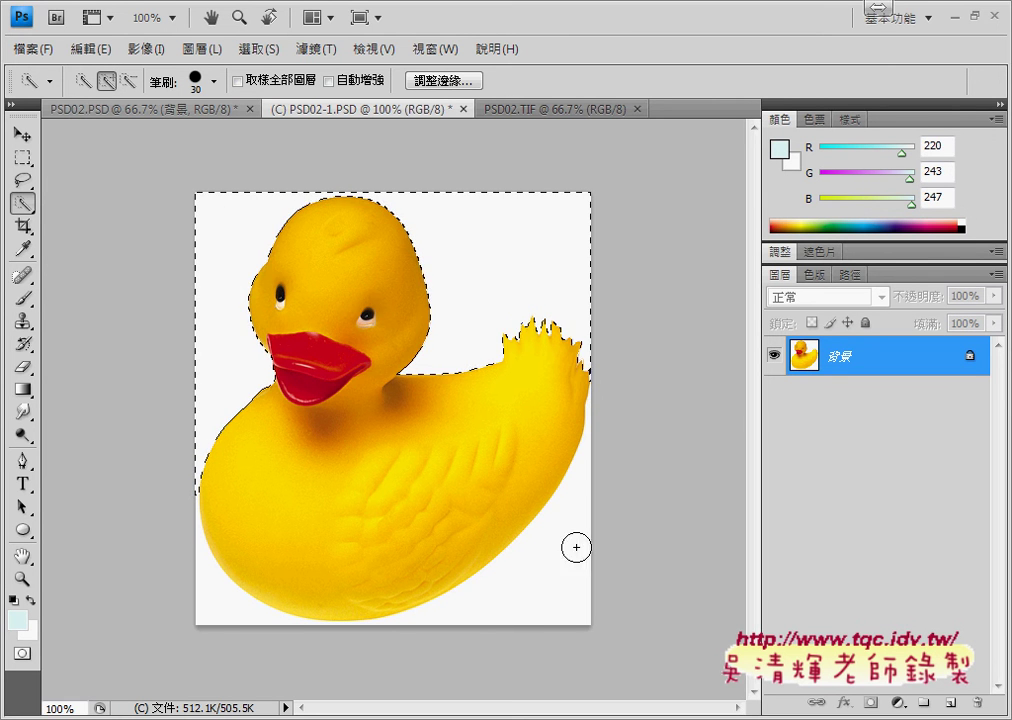
left_click_drag(576, 547, 217, 598)
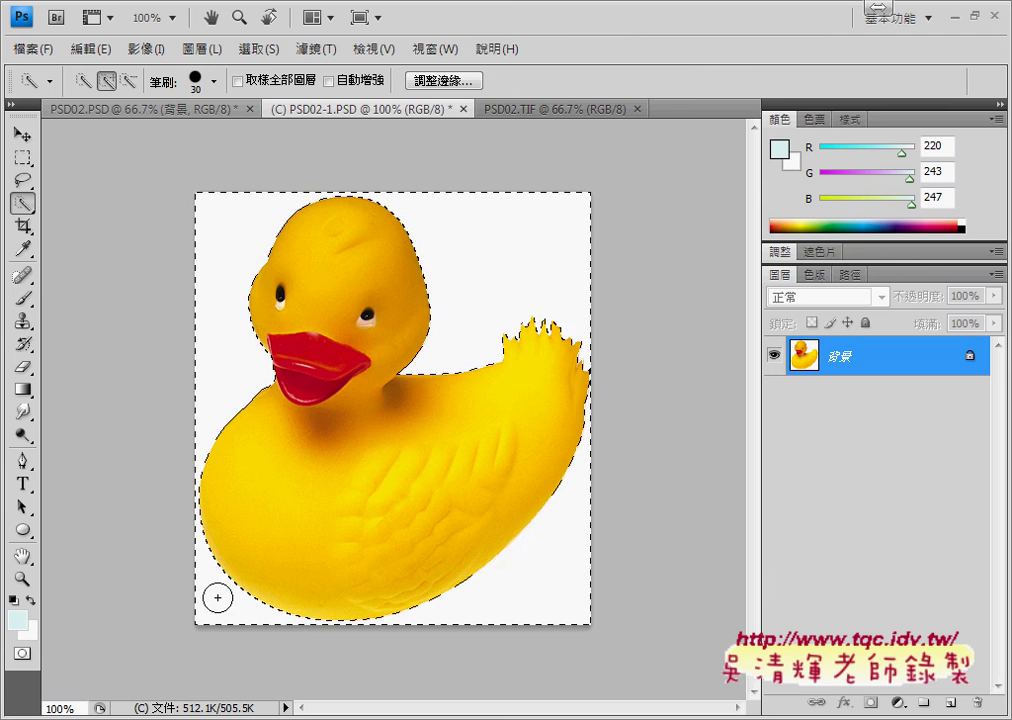
left_click(251, 50)
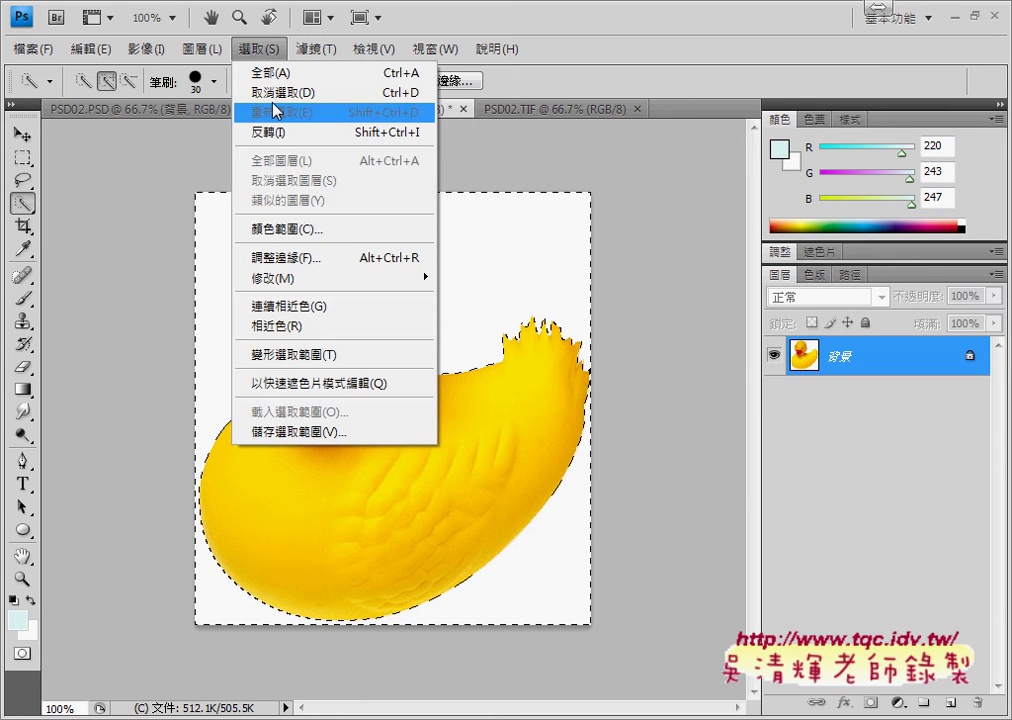
left_click(277, 136)
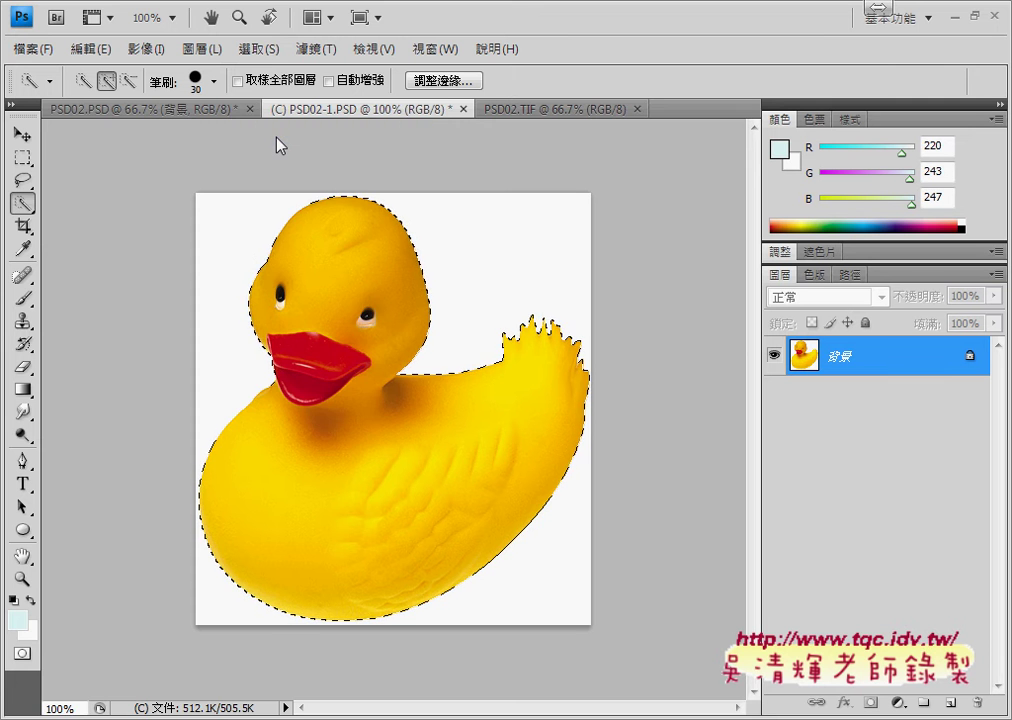
left_click(272, 49)
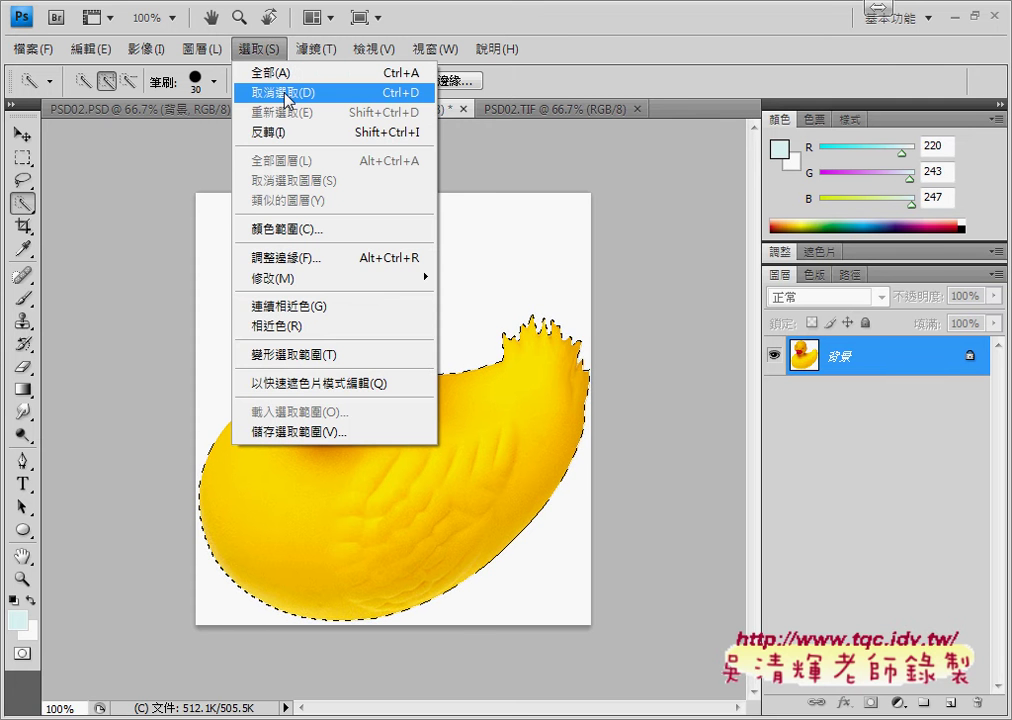
left_click(289, 98)
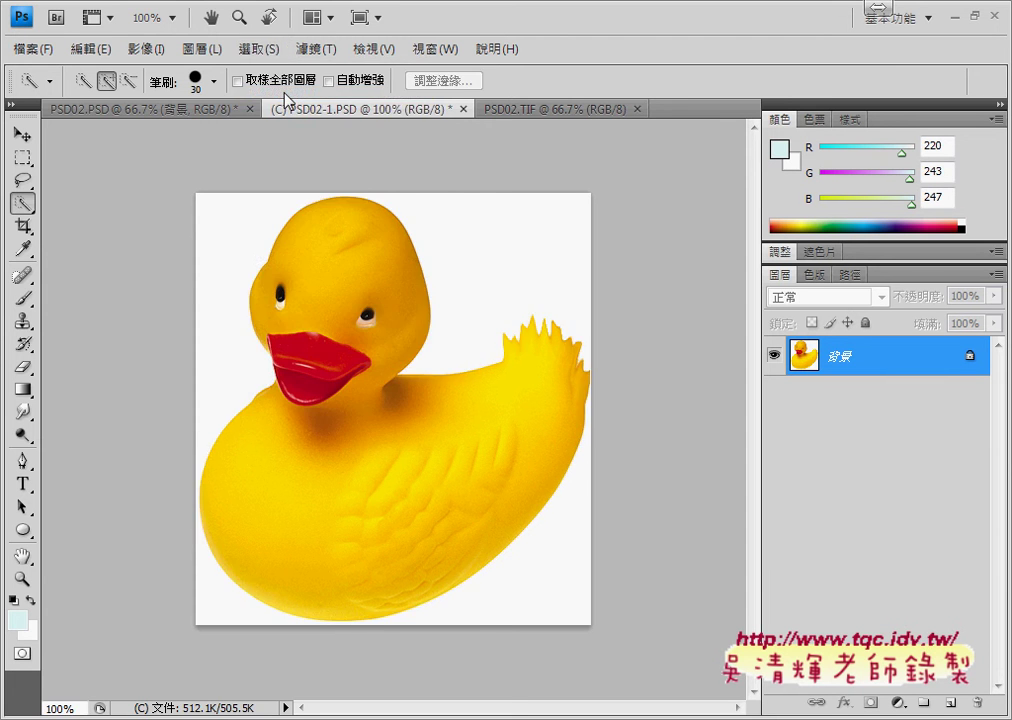
right_click(22, 203)
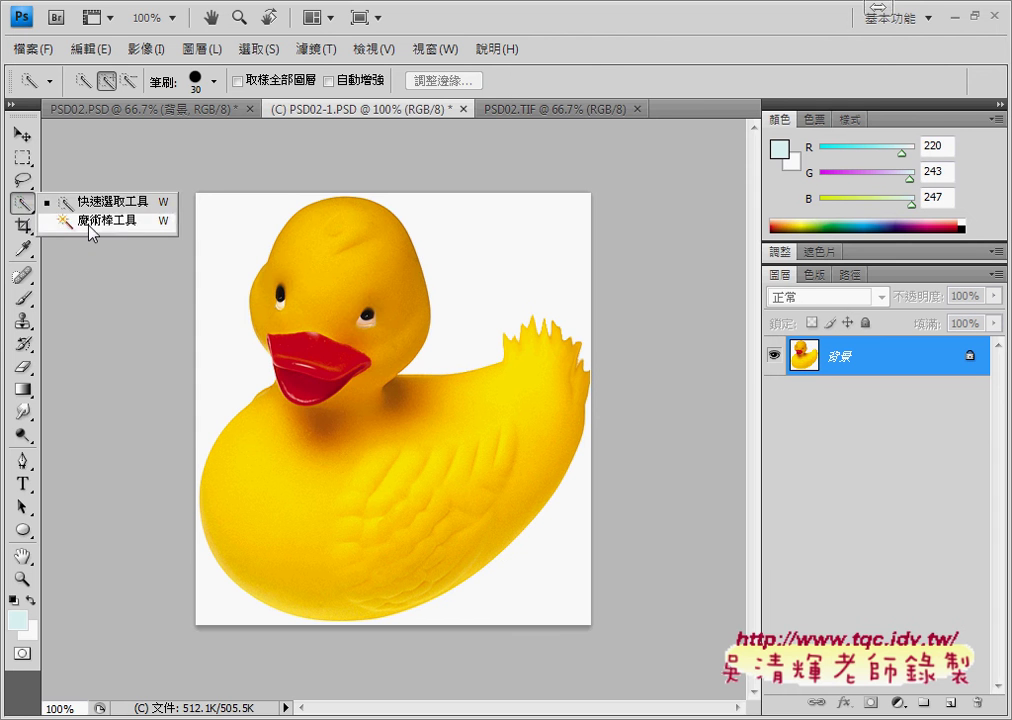
Select the duck by selecting the white background by colour and inverting it, then show PSD02.PSD
left_click(93, 222)
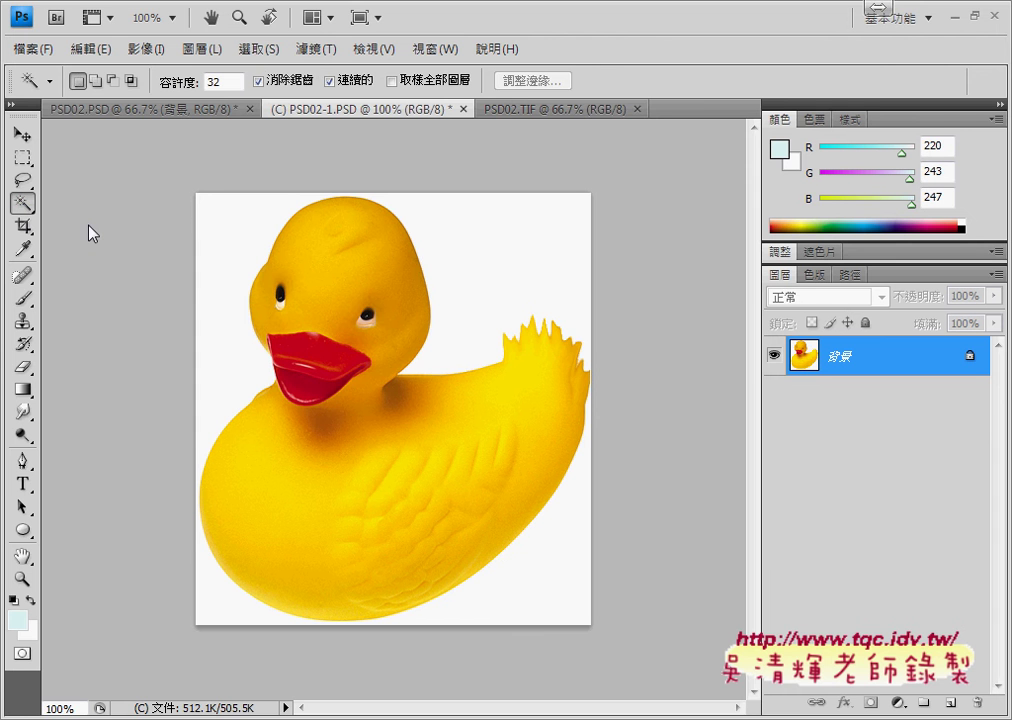
left_click(219, 217)
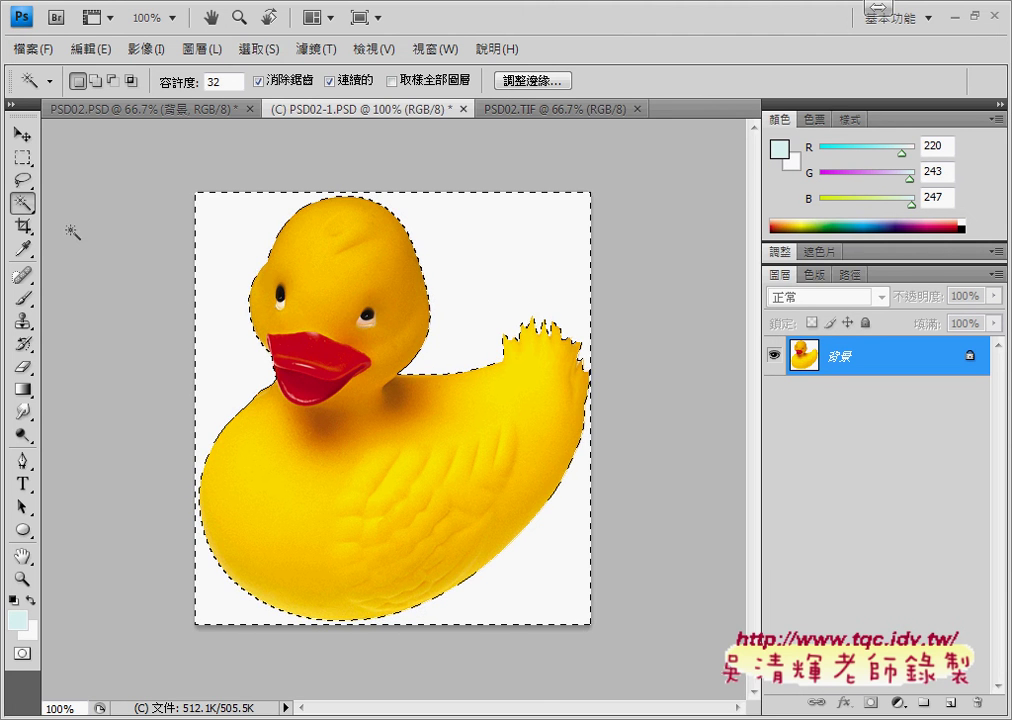
left_click(258, 48)
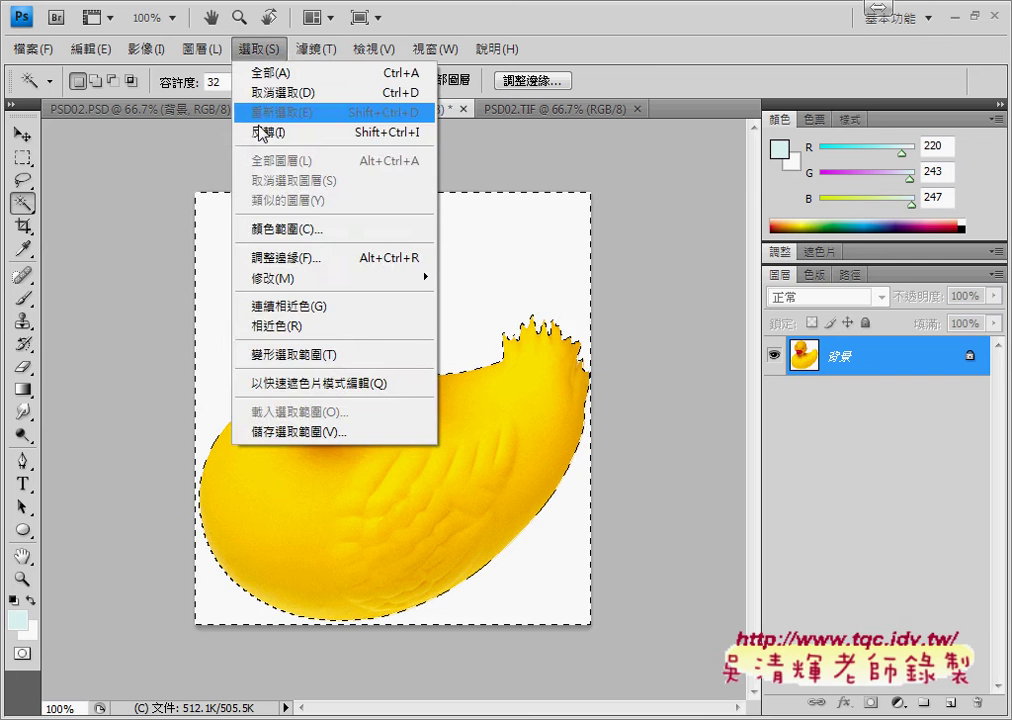
left_click(267, 131)
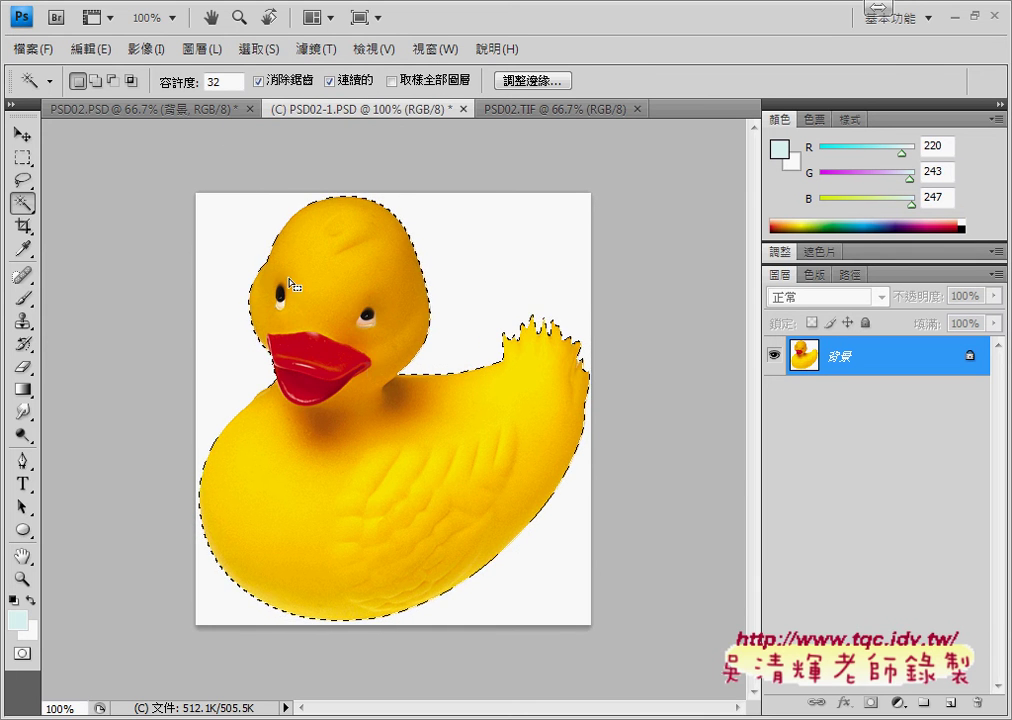
left_click(158, 118)
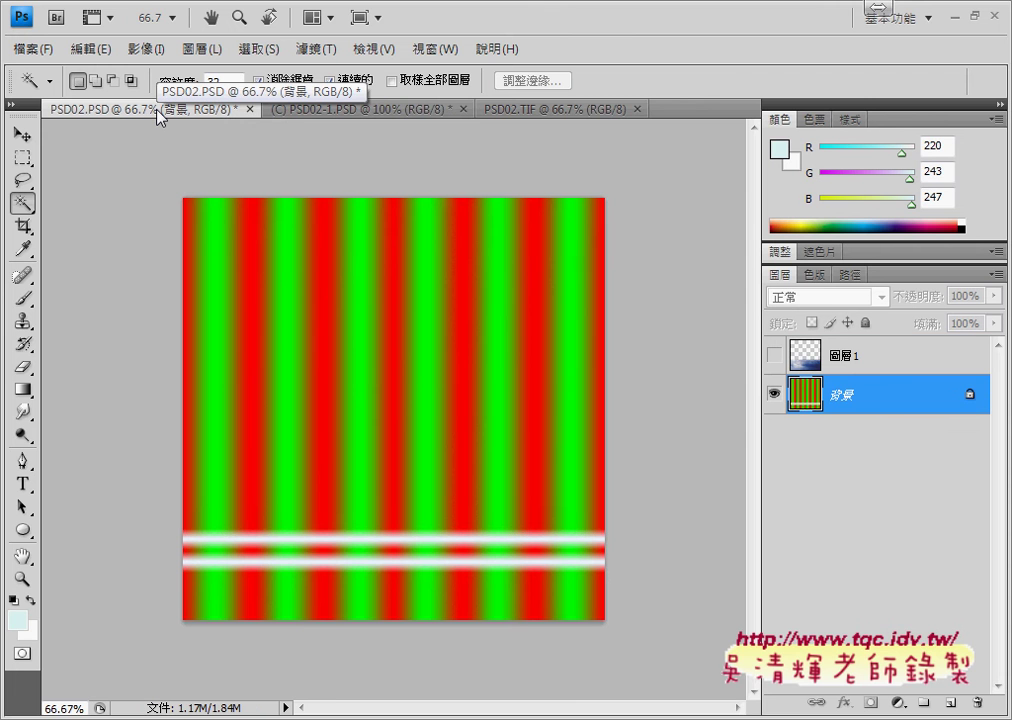
Paste the duck into PSD02.PSD as new layer 圖層 1 and compare with the PSD02.TIF target
key("ctrl+v")
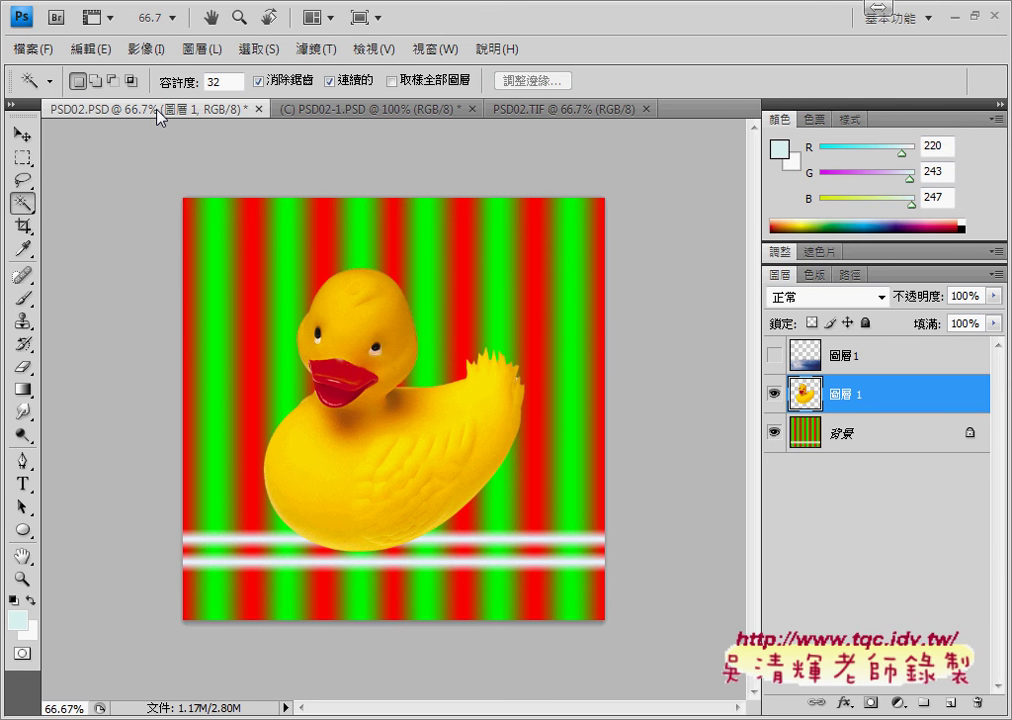
left_click(524, 112)
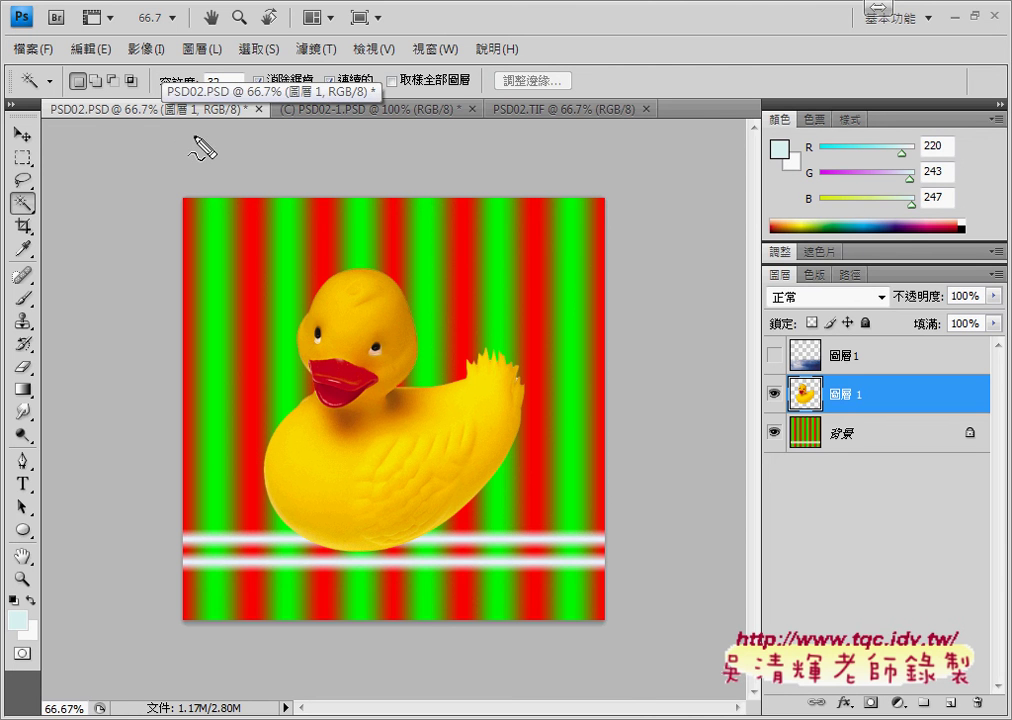
left_click_drag(760, 336, 895, 374)
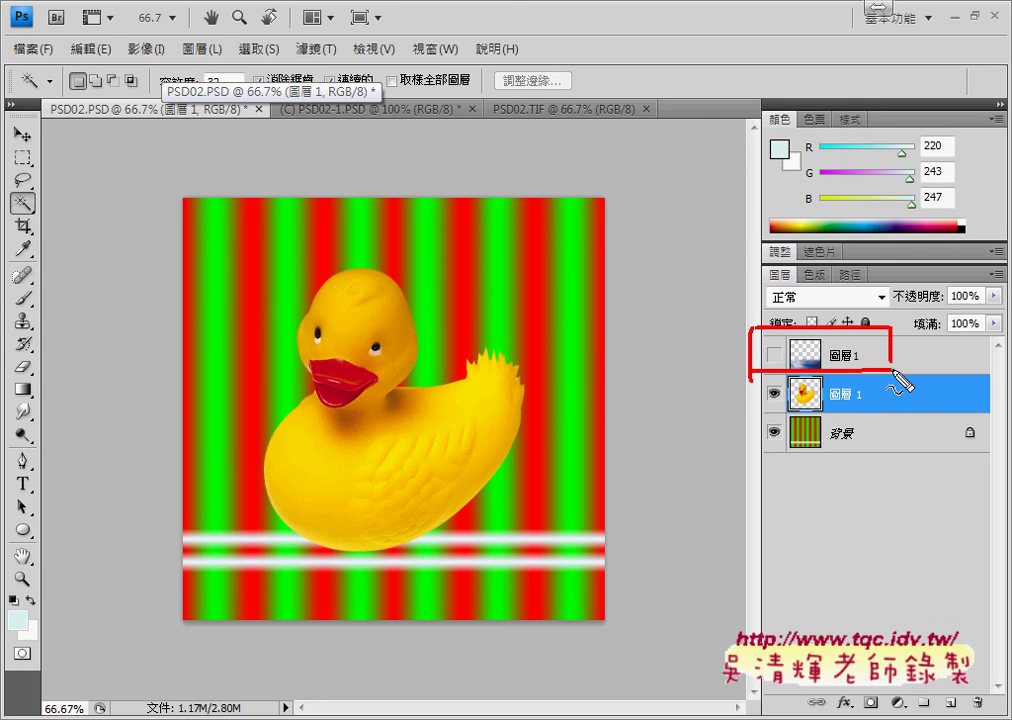
Show the cloud water layer, stack the duck above it, select the cloud layer, and view PSD02.TIF
left_click(776, 358)
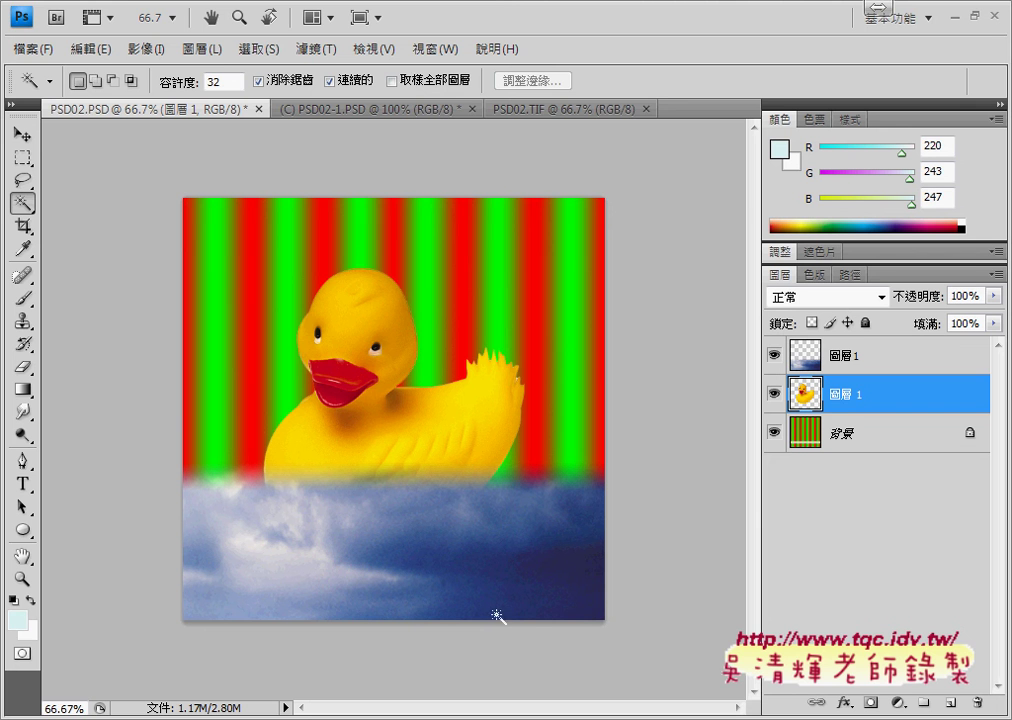
mouse_move(805, 390)
left_mouse_down()
mouse_move(850, 364)
mouse_move(850, 343)
left_mouse_up()
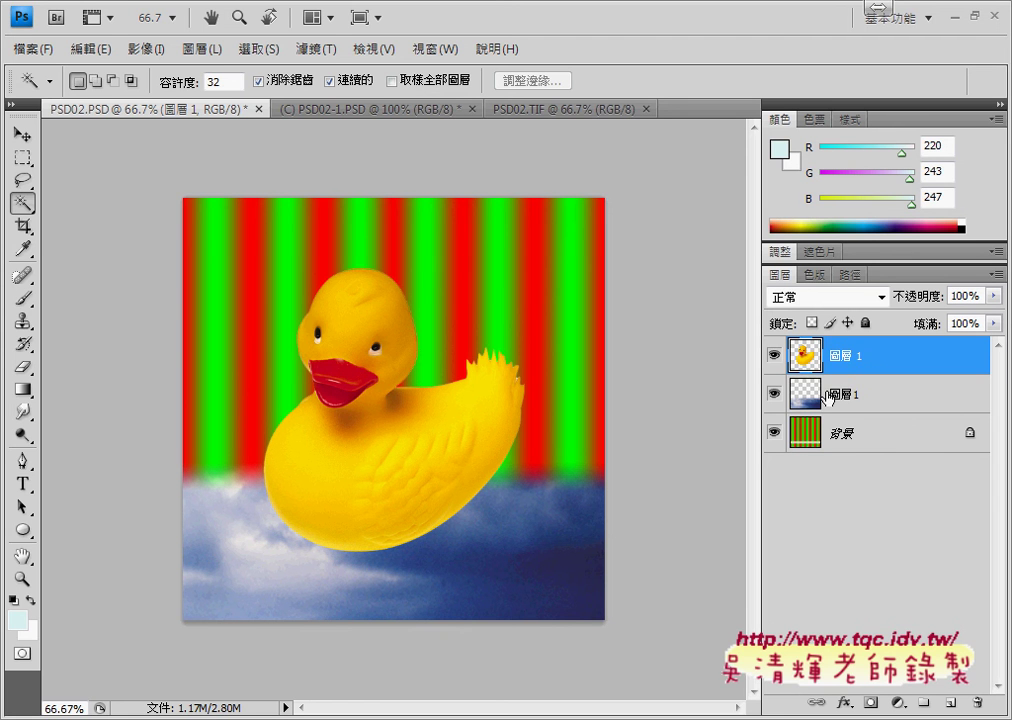
left_click(906, 407)
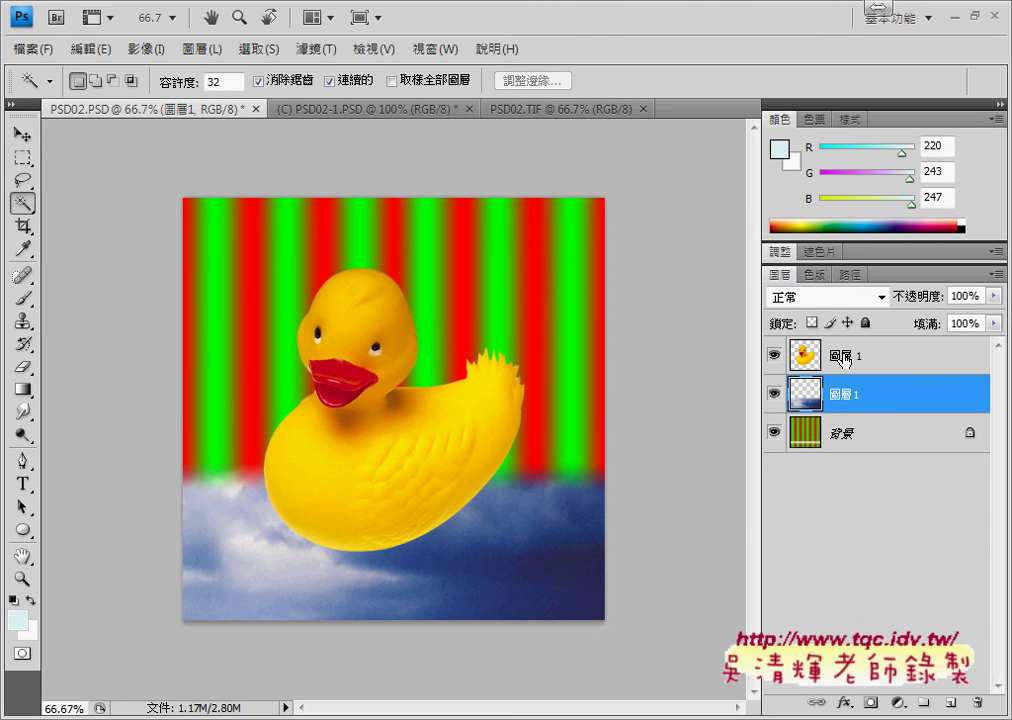
left_click(575, 110)
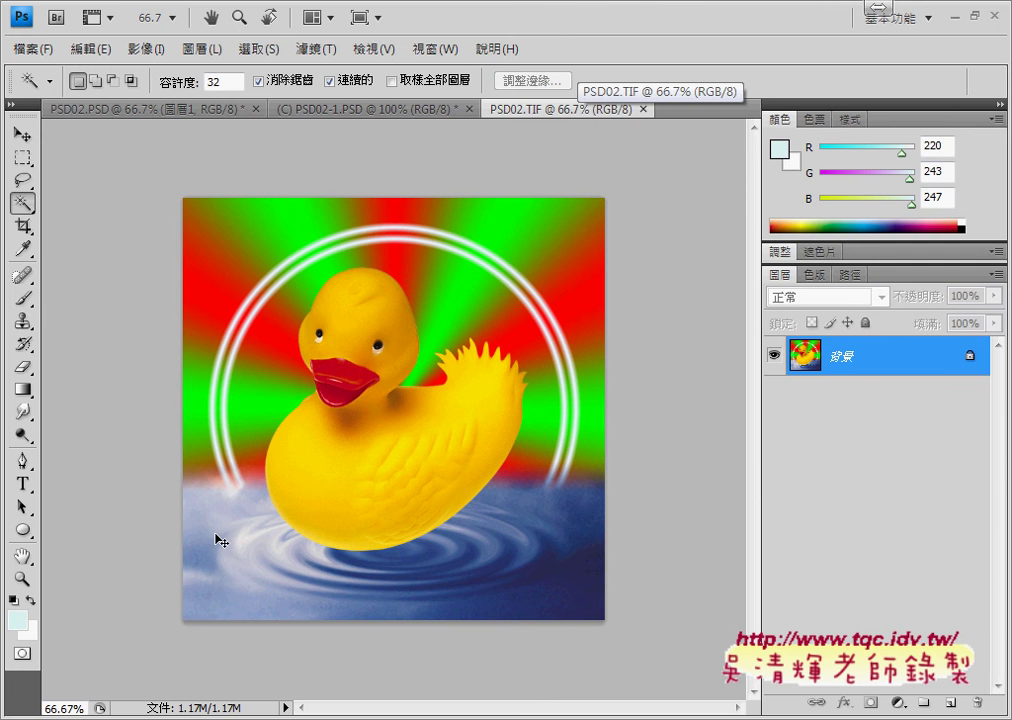
Mark the rippled water area of the PSD02.TIF target for reference
left_click_drag(163, 478, 178, 606)
mouse_move(197, 468)
left_mouse_down()
mouse_move(557, 470)
mouse_move(597, 606)
left_mouse_up()
left_click_drag(205, 619, 602, 619)
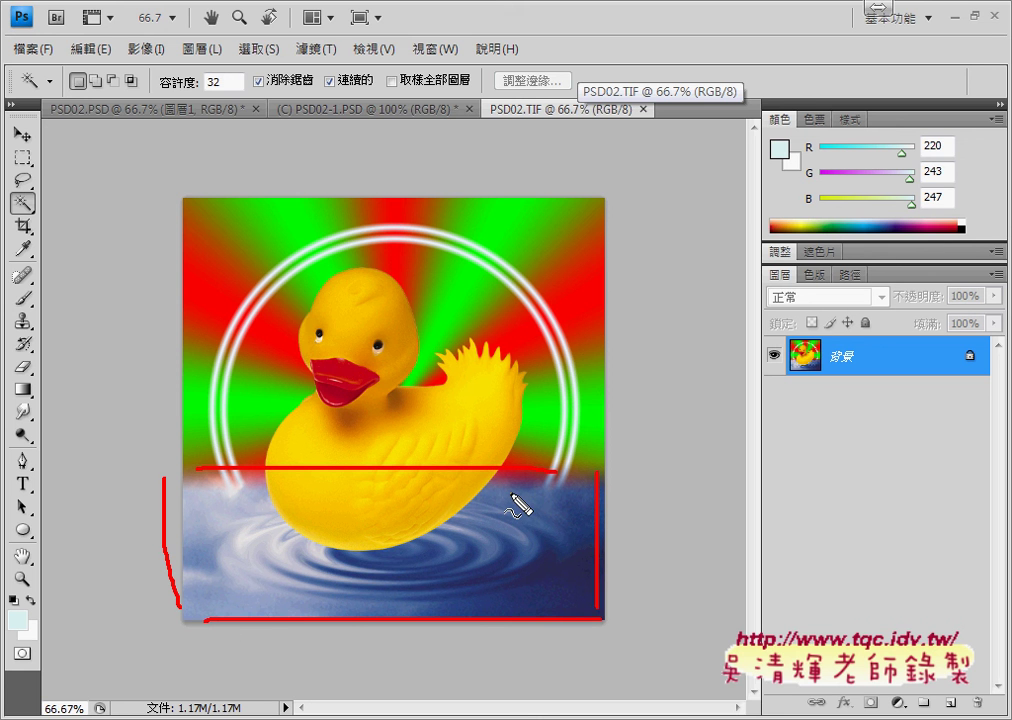
key("Escape")
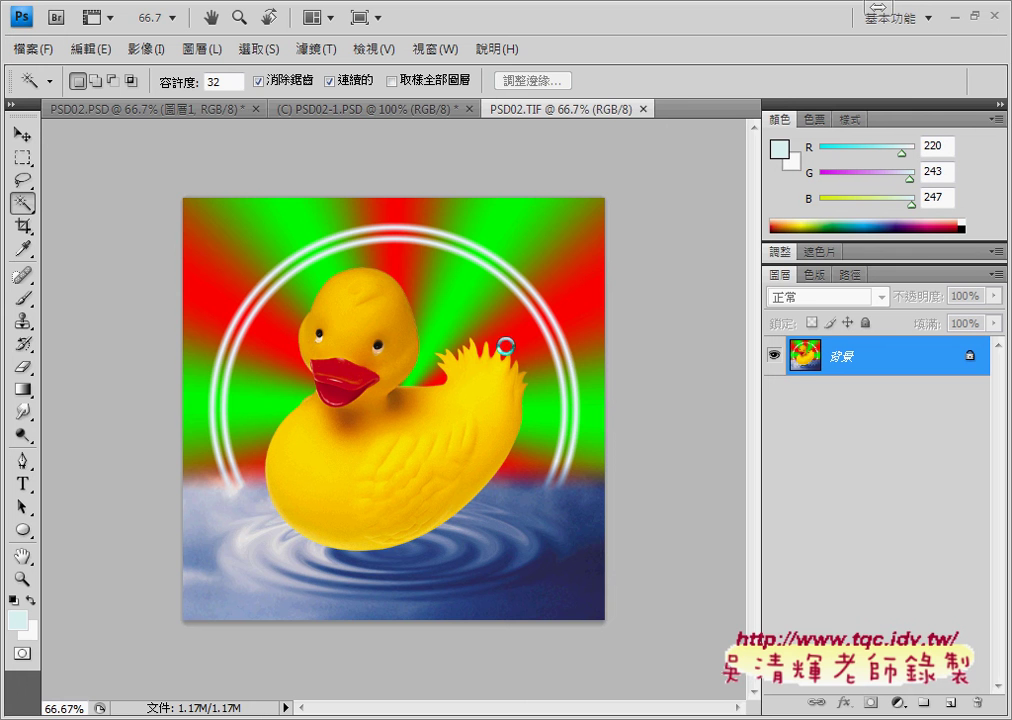
Return to PSD02.PSD via PSD02-1.PSD, mark its water area, and bring up the task PDF
left_click(305, 109)
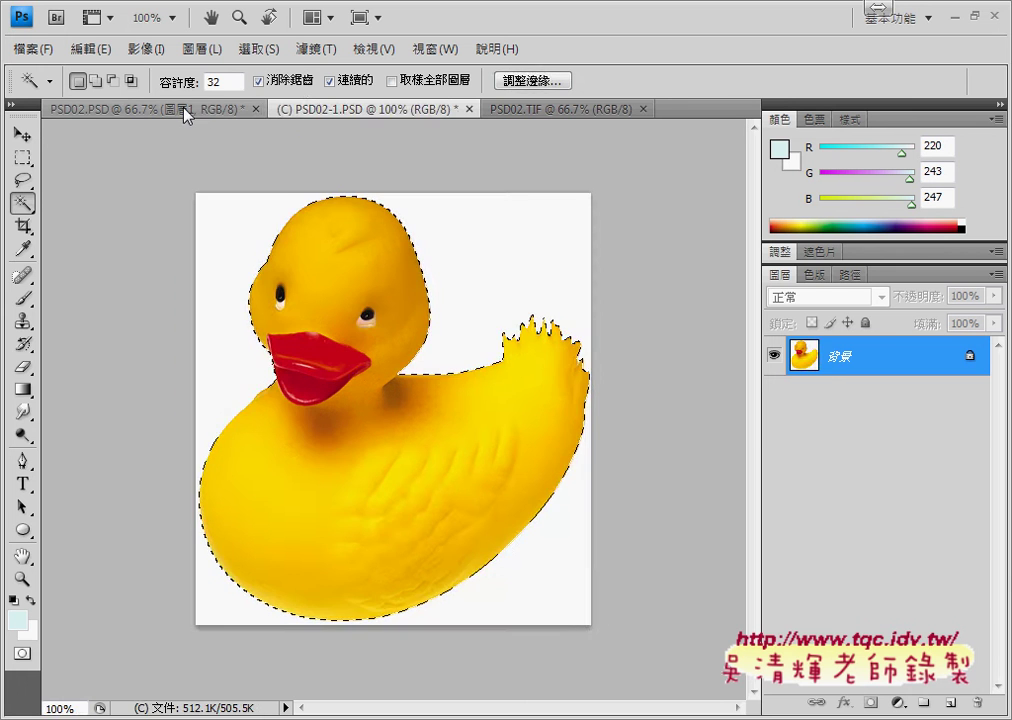
left_click(185, 110)
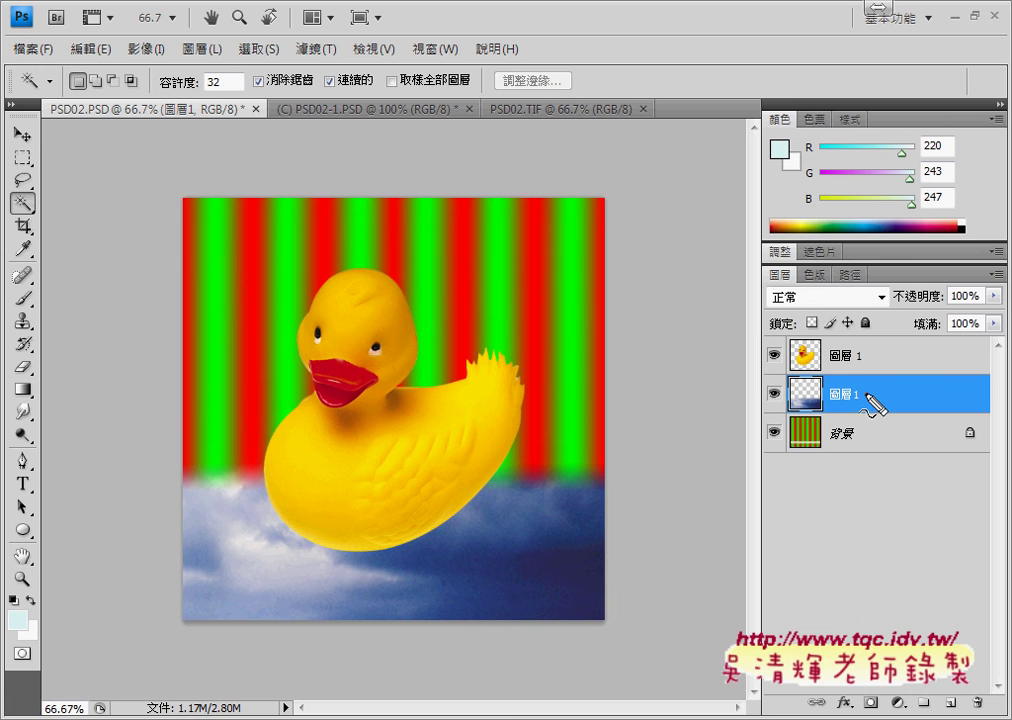
left_click_drag(157, 477, 167, 620)
mouse_move(195, 462)
left_mouse_down()
mouse_move(622, 470)
mouse_move(622, 614)
left_mouse_up()
left_click_drag(192, 630, 614, 629)
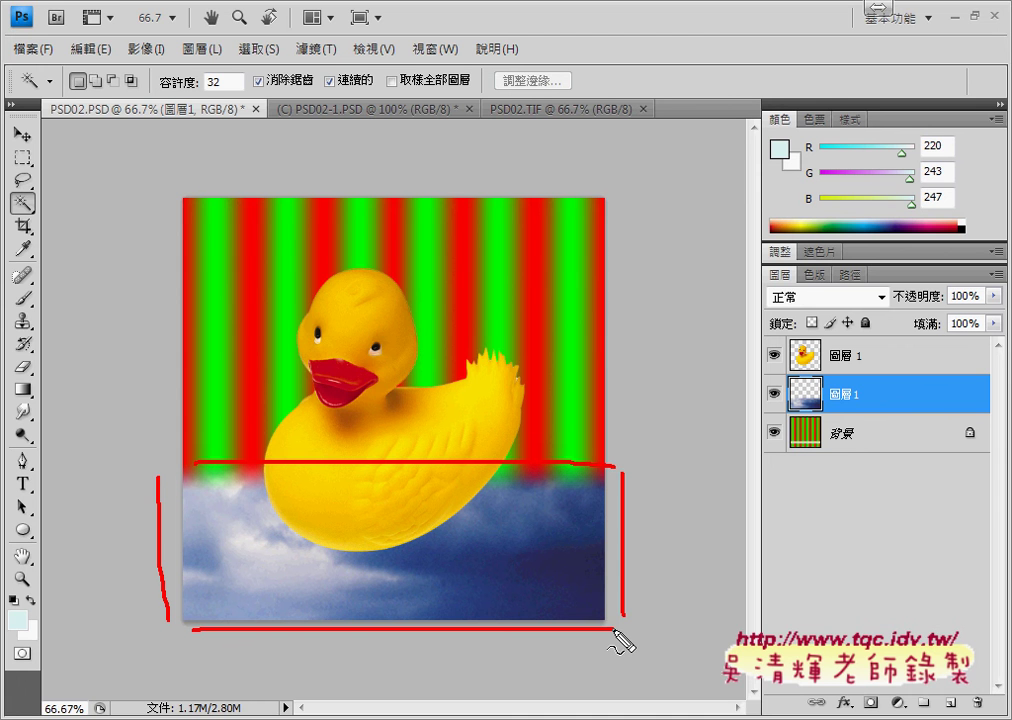
key("Escape")
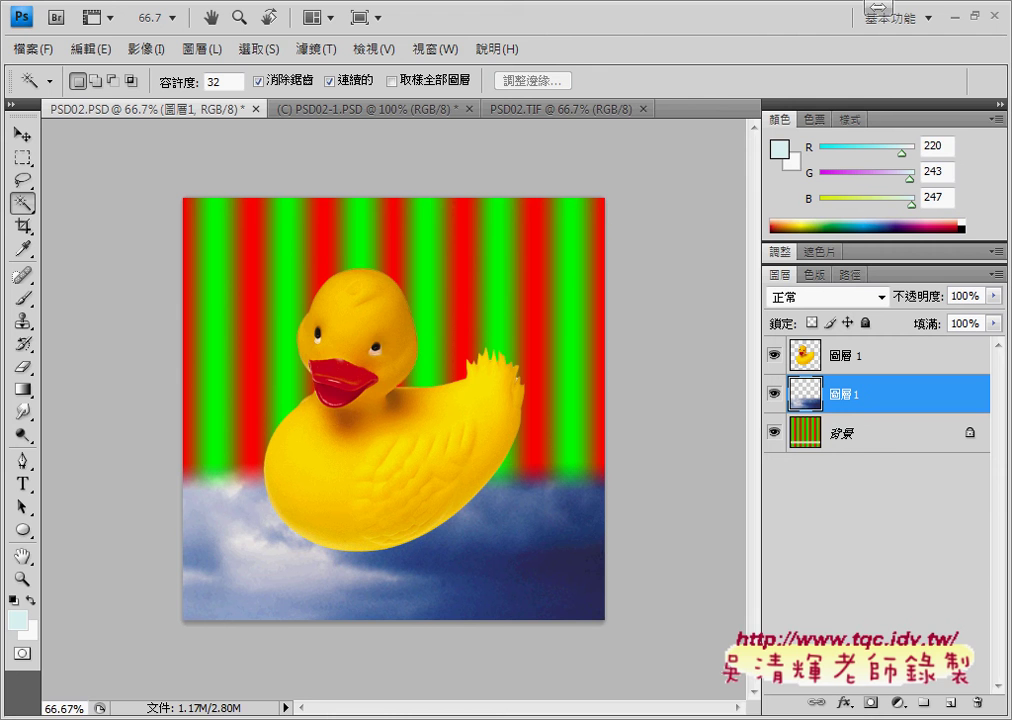
left_click(169, 610)
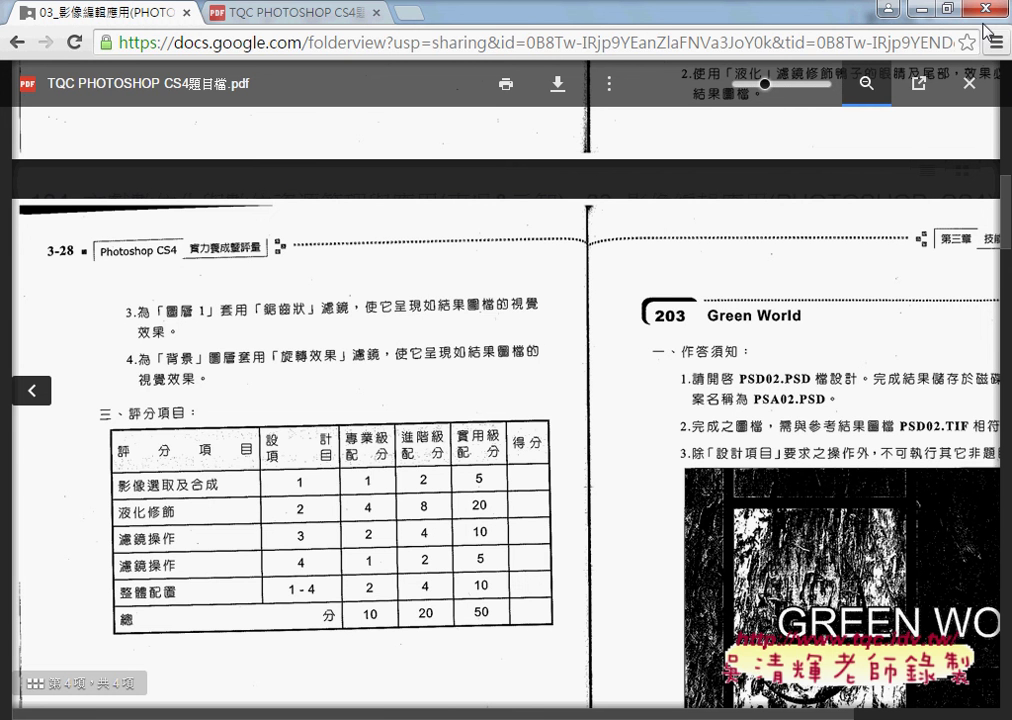
Minimize the task PDF viewer to get back to Photoshop
left_click(889, 9)
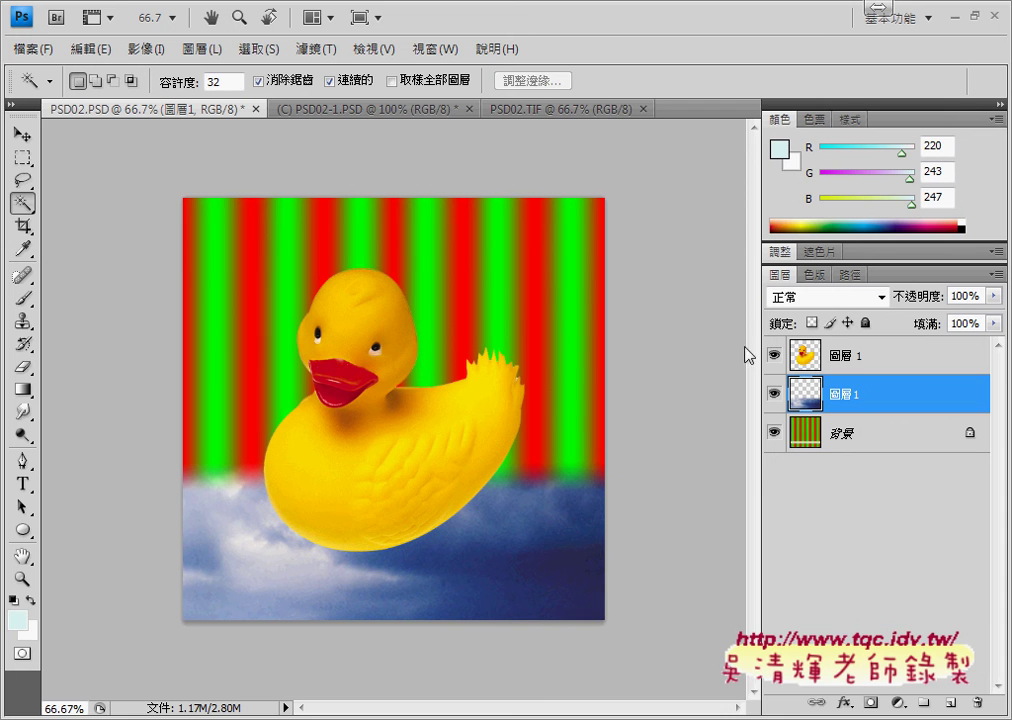
Hide the duck layer and apply ZigZag to the cloud layer: amount 83, 5 ridges, pond ripples
left_click(774, 355)
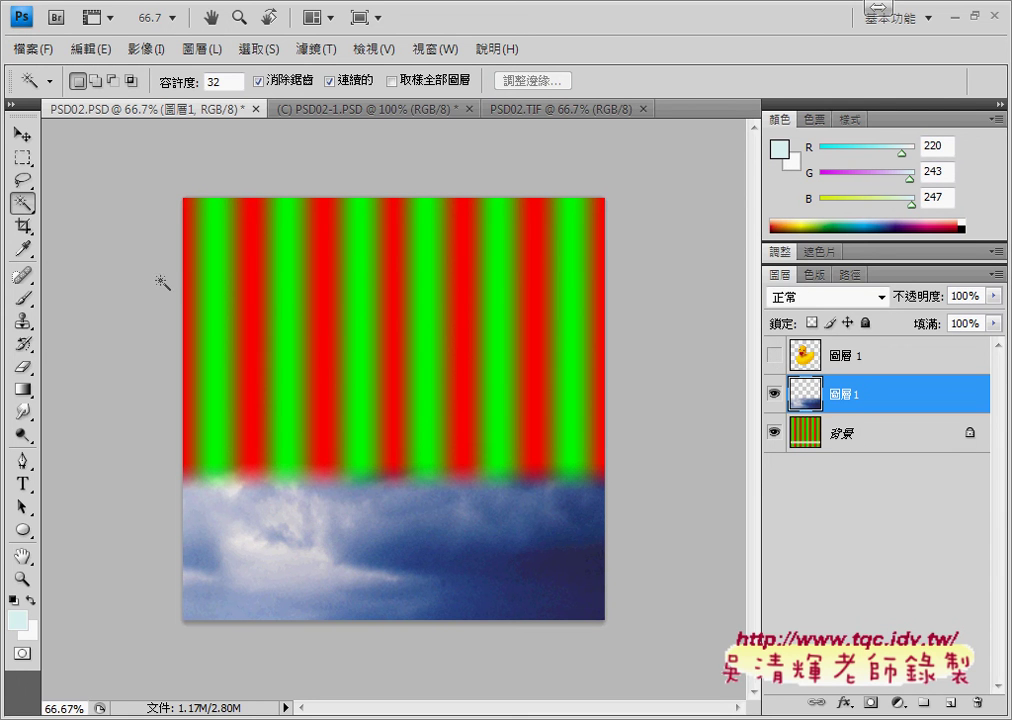
left_click(323, 50)
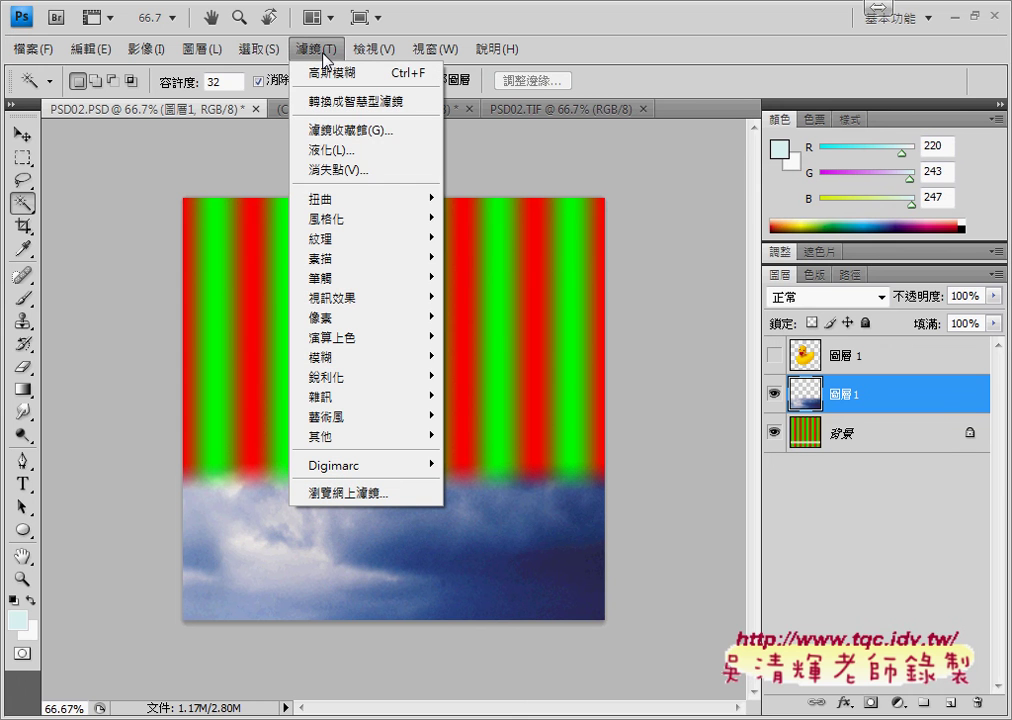
mouse_move(330, 199)
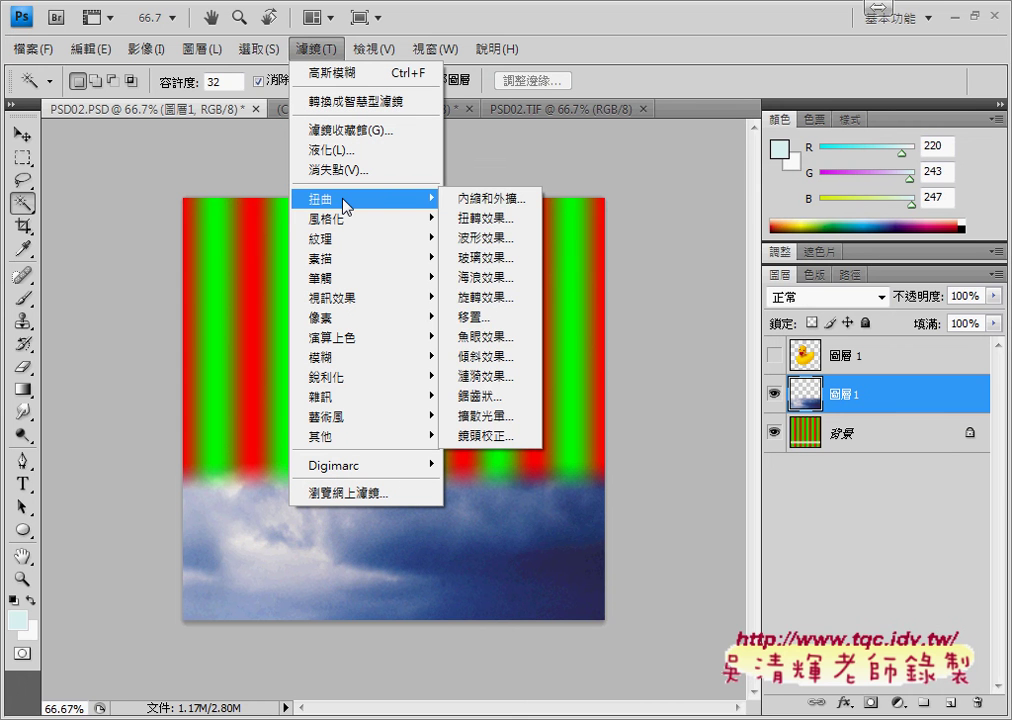
left_click(508, 400)
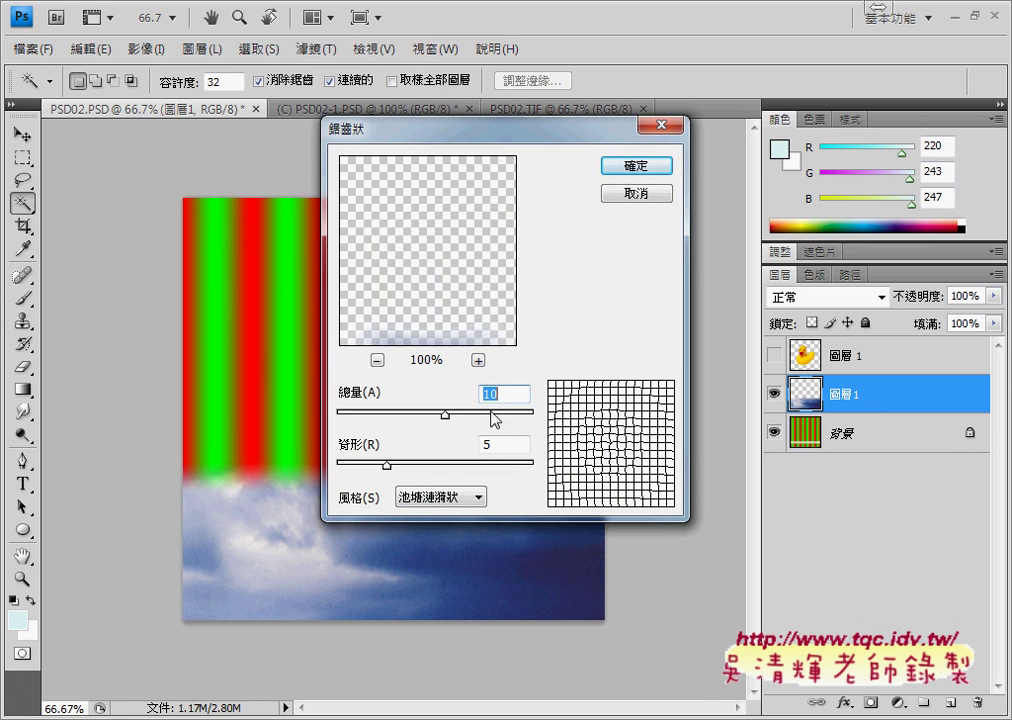
left_click_drag(446, 414, 545, 417)
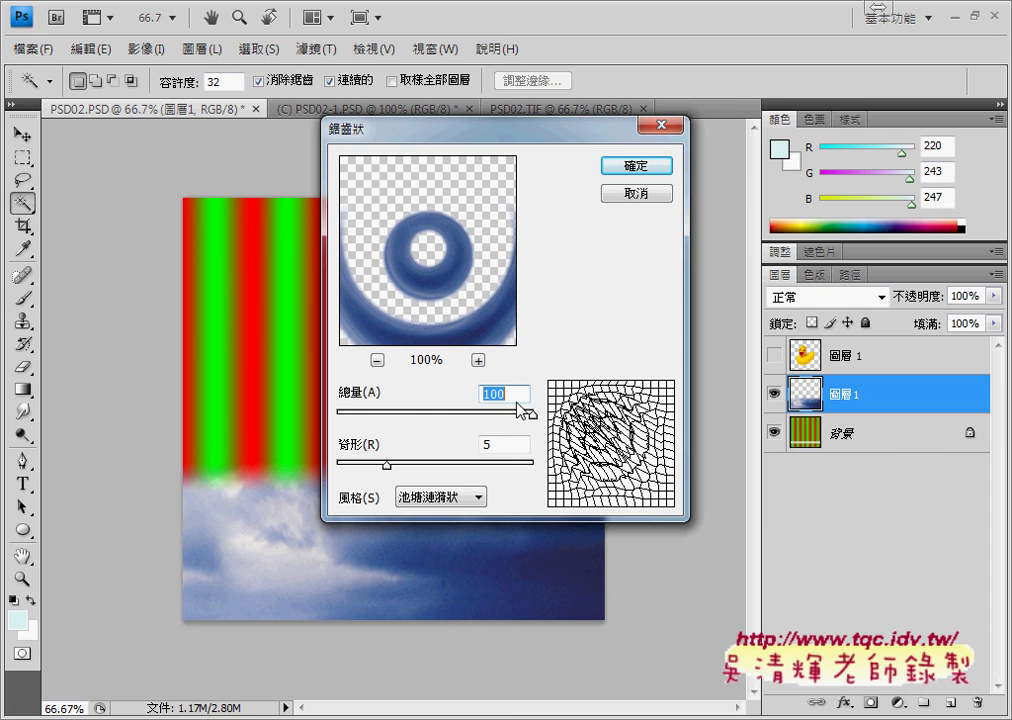
mouse_move(528, 413)
left_mouse_down()
mouse_move(338, 413)
mouse_move(493, 413)
mouse_move(513, 397)
mouse_move(516, 411)
left_mouse_up()
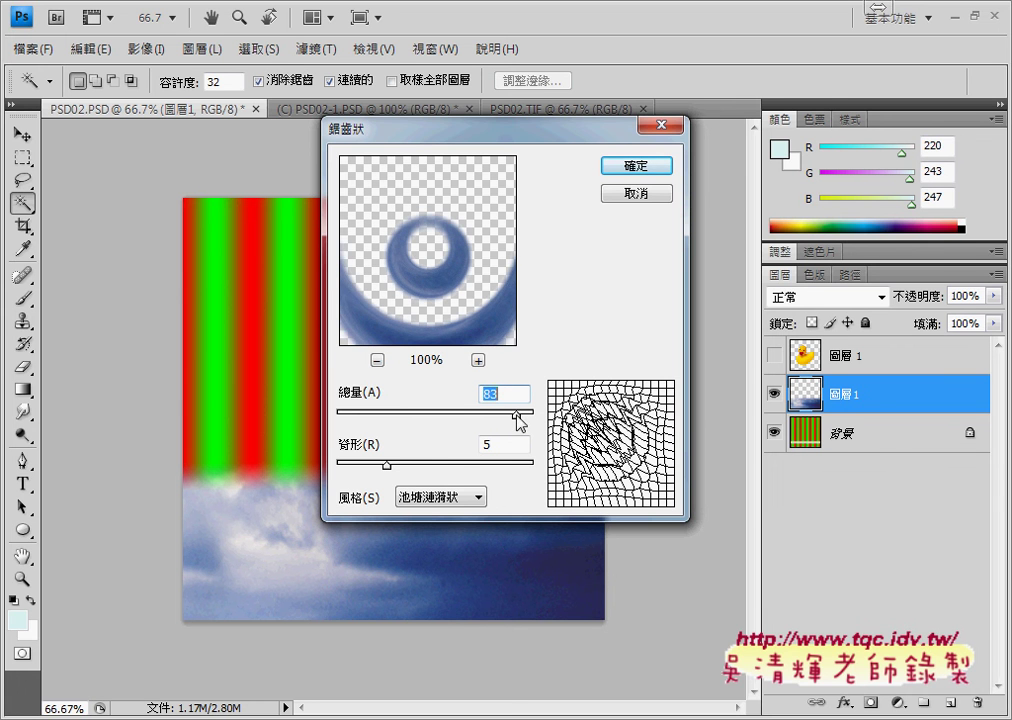
left_click_drag(517, 137, 793, 147)
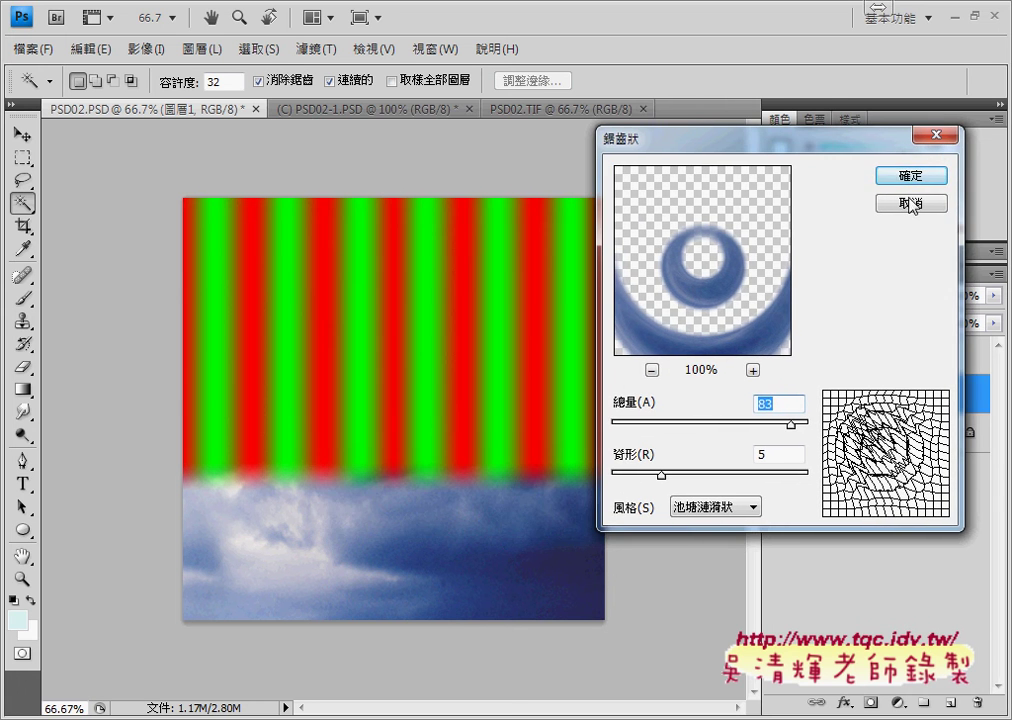
left_click(911, 176)
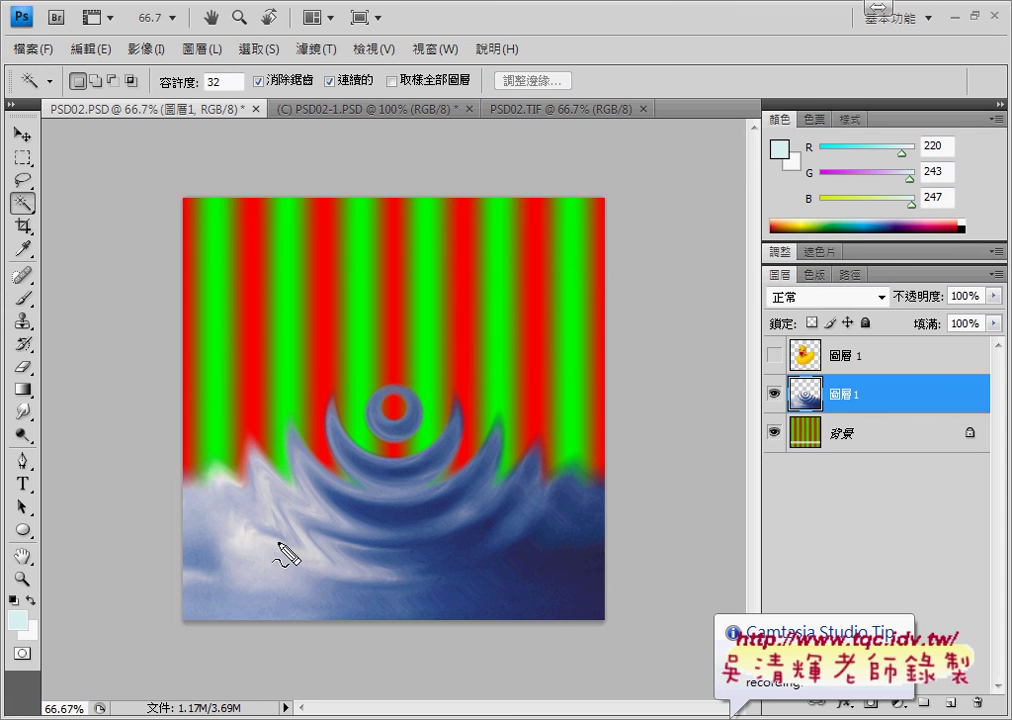
Outline the cloud water area on the canvas to review the plain, undistorted clouds
left_click_drag(180, 196, 176, 646)
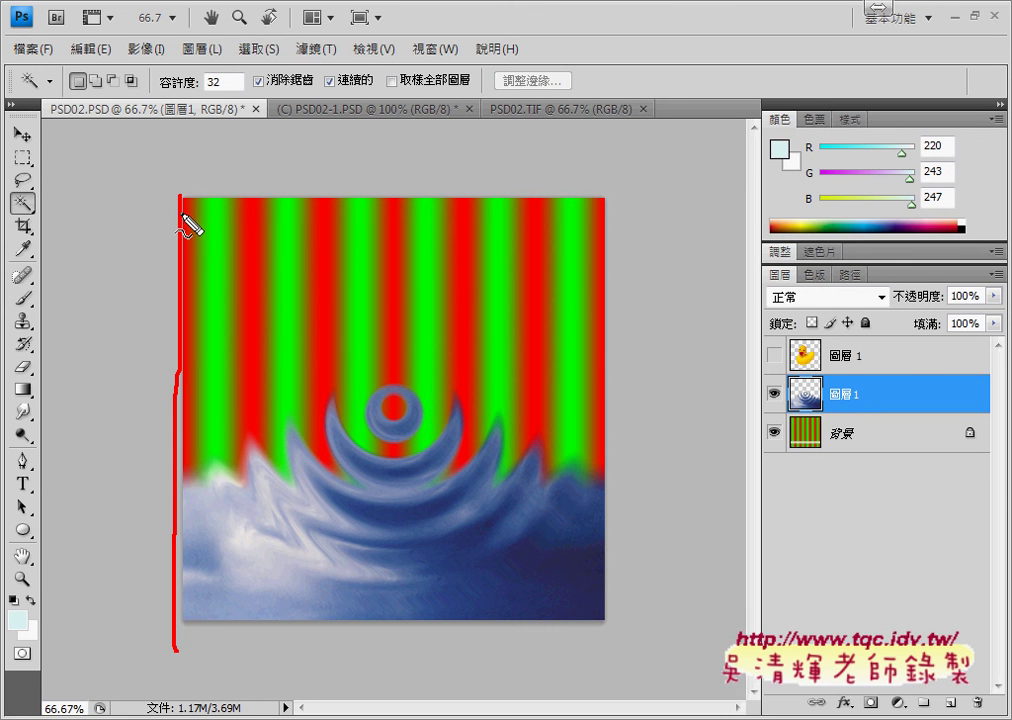
mouse_move(198, 186)
left_mouse_down()
mouse_move(592, 188)
mouse_move(596, 595)
left_mouse_up()
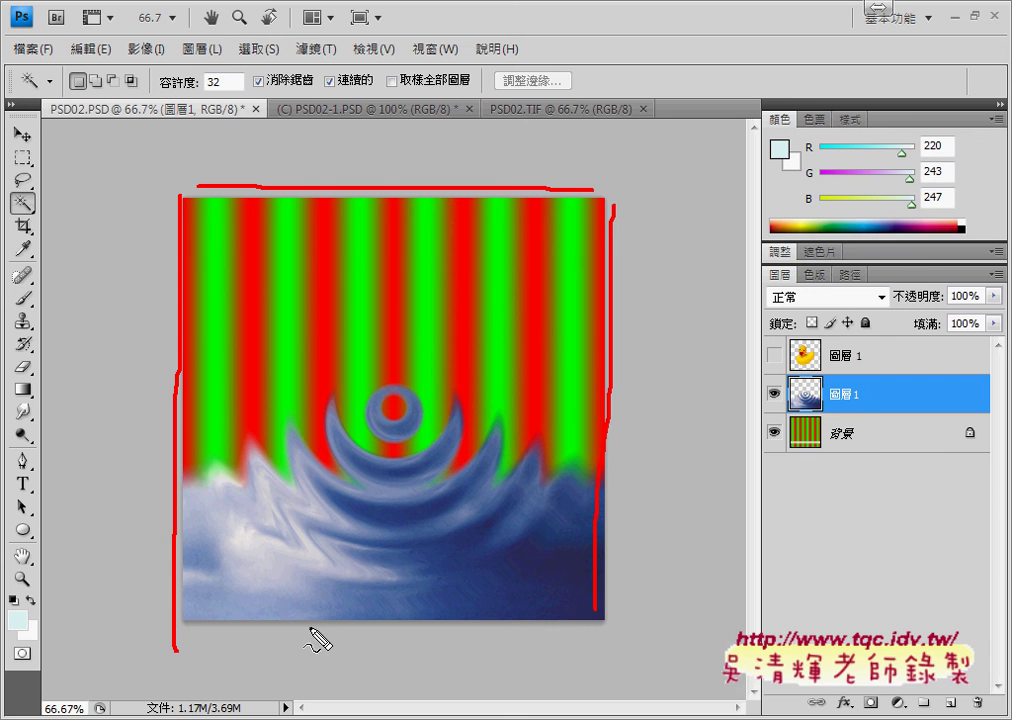
left_click_drag(200, 622, 626, 616)
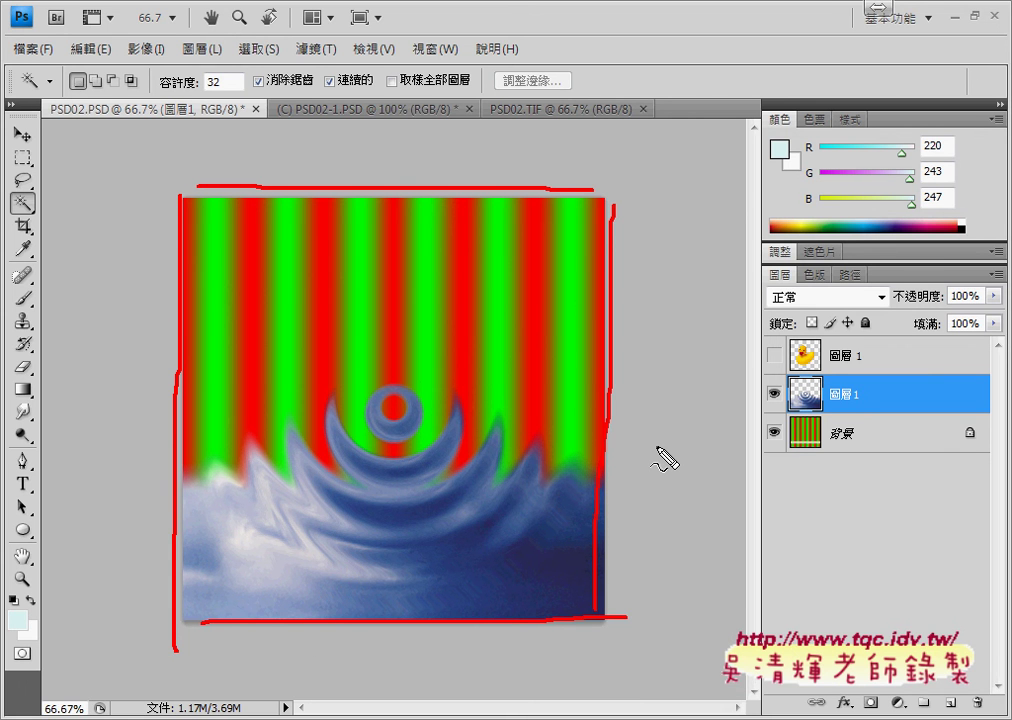
key("Escape")
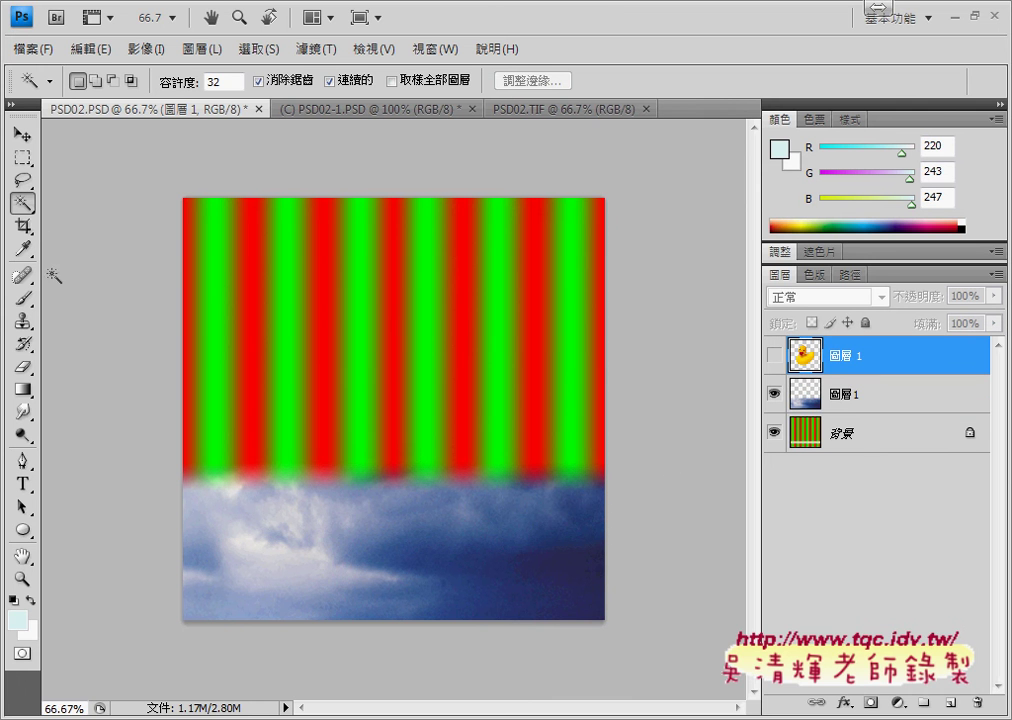
Marquee-select the lower cloudy band of the canvas and make the middle 圖層 1 layer active
left_click(22, 160)
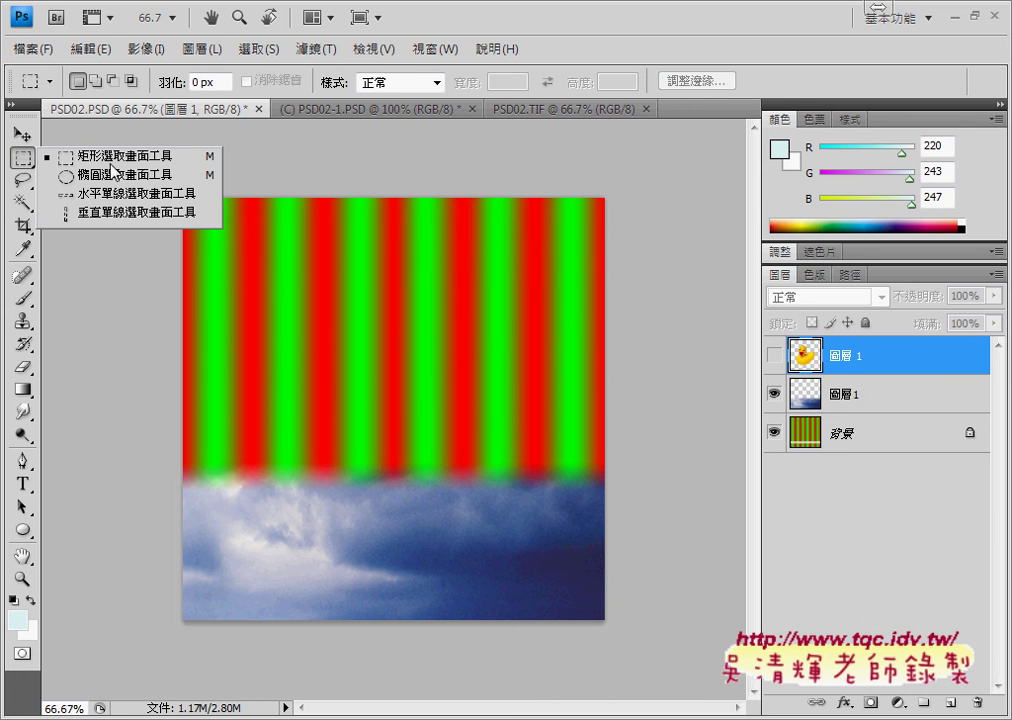
left_click(119, 162)
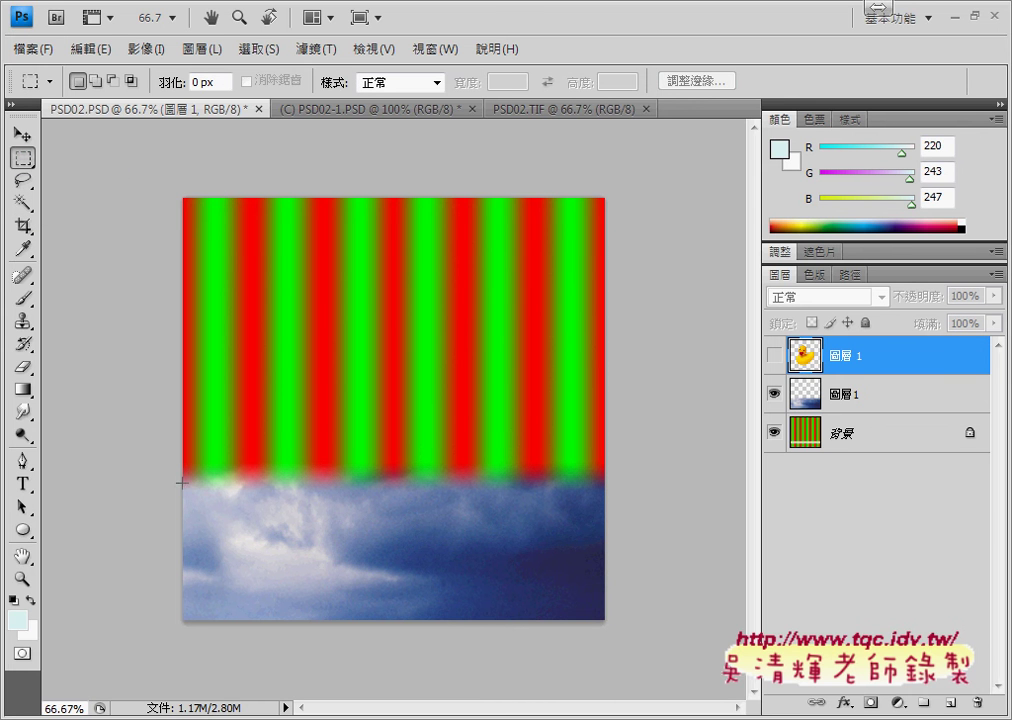
left_click_drag(278, 558, 681, 648)
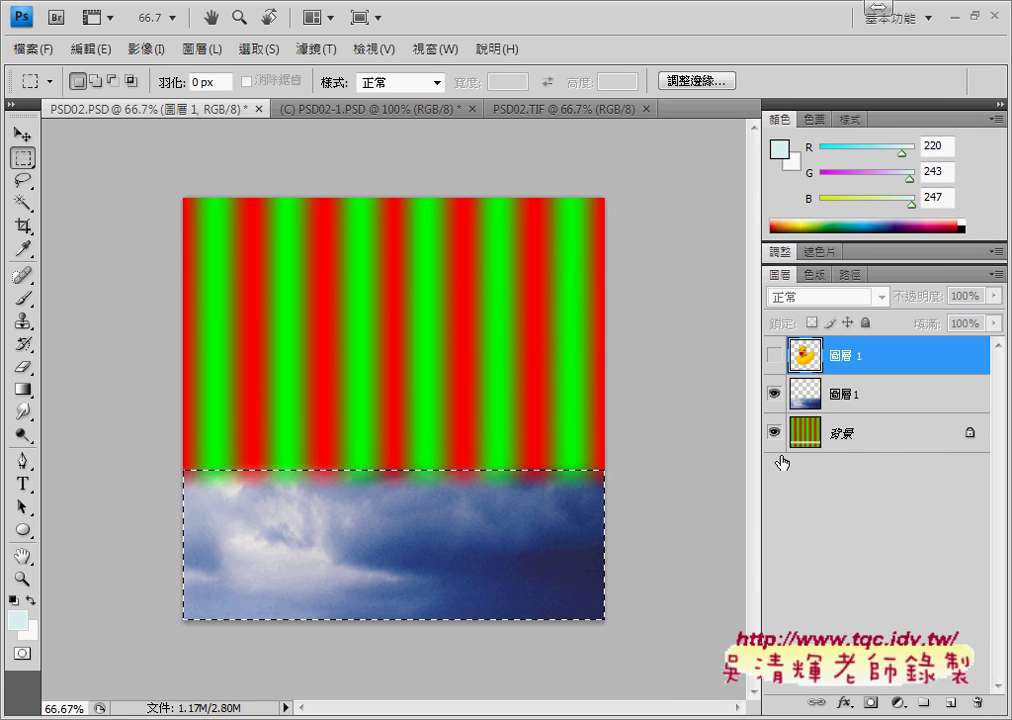
left_click(890, 402)
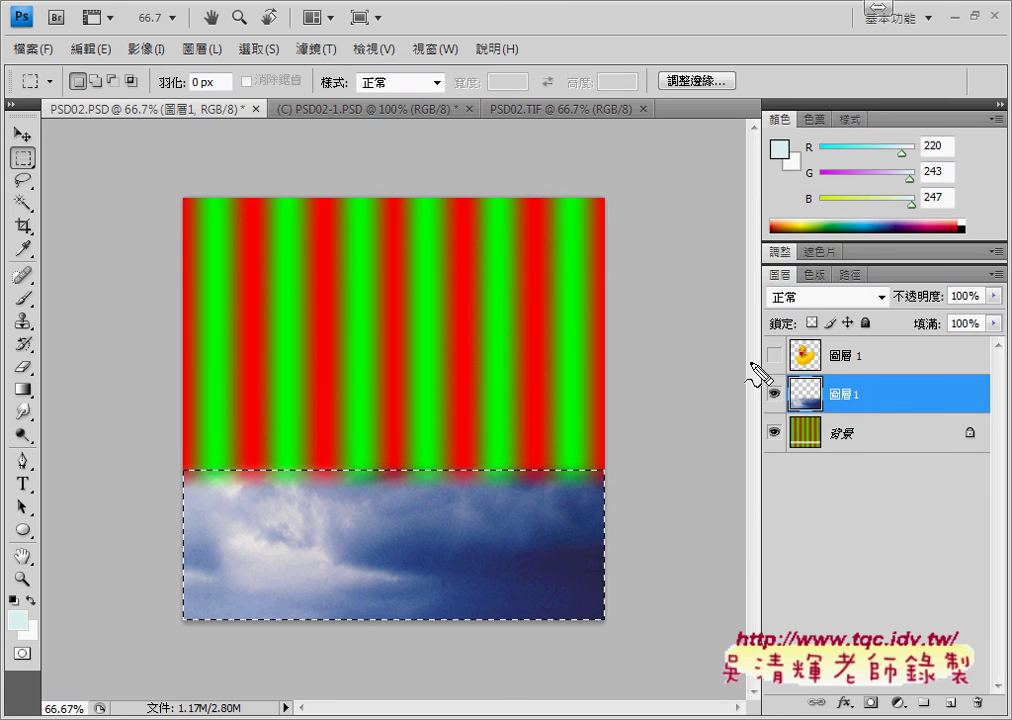
mouse_move(757, 372)
left_mouse_down()
mouse_move(912, 383)
mouse_move(887, 416)
left_mouse_up()
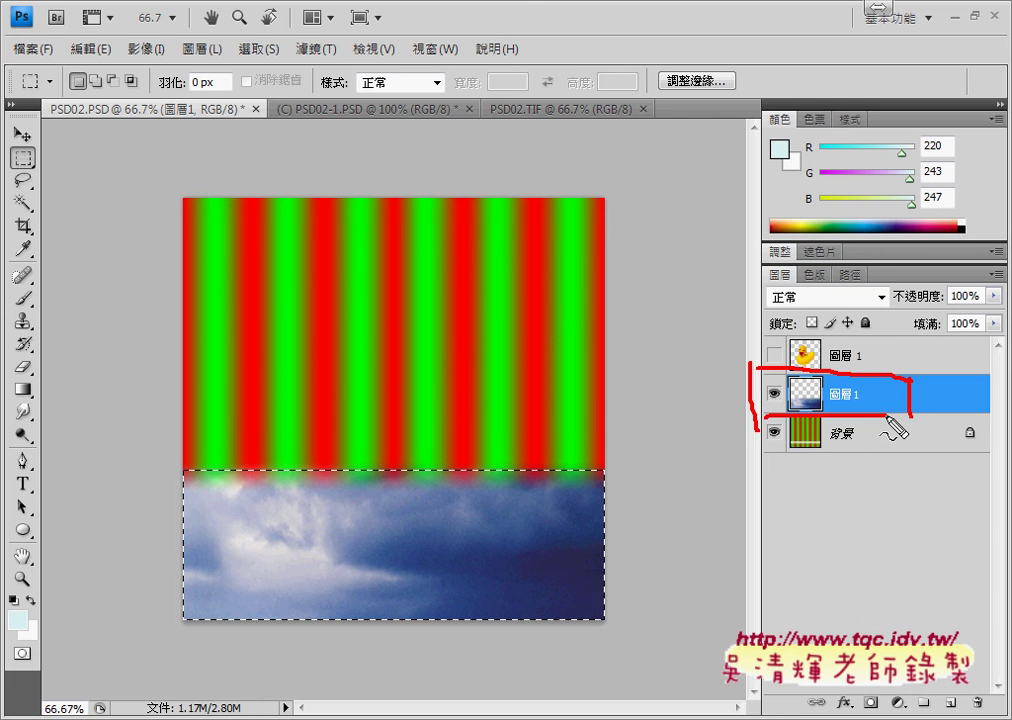
key("Escape")
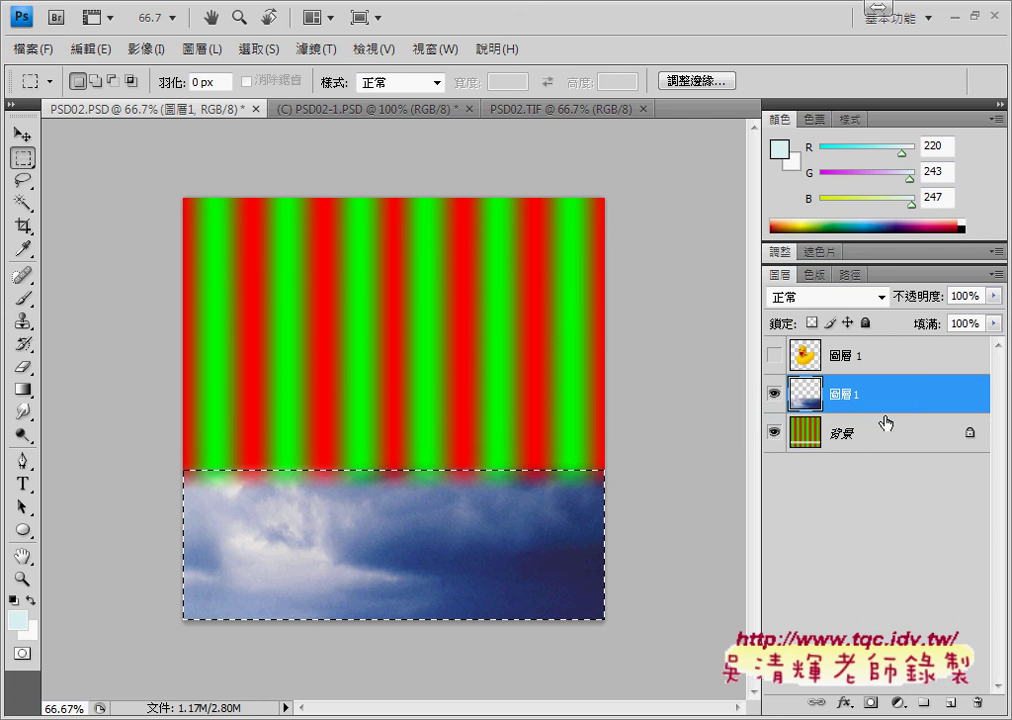
Apply ZigZag (鋸齒狀) to the selected band: amount 84, 5 ridges, pond ripples style
left_click(313, 50)
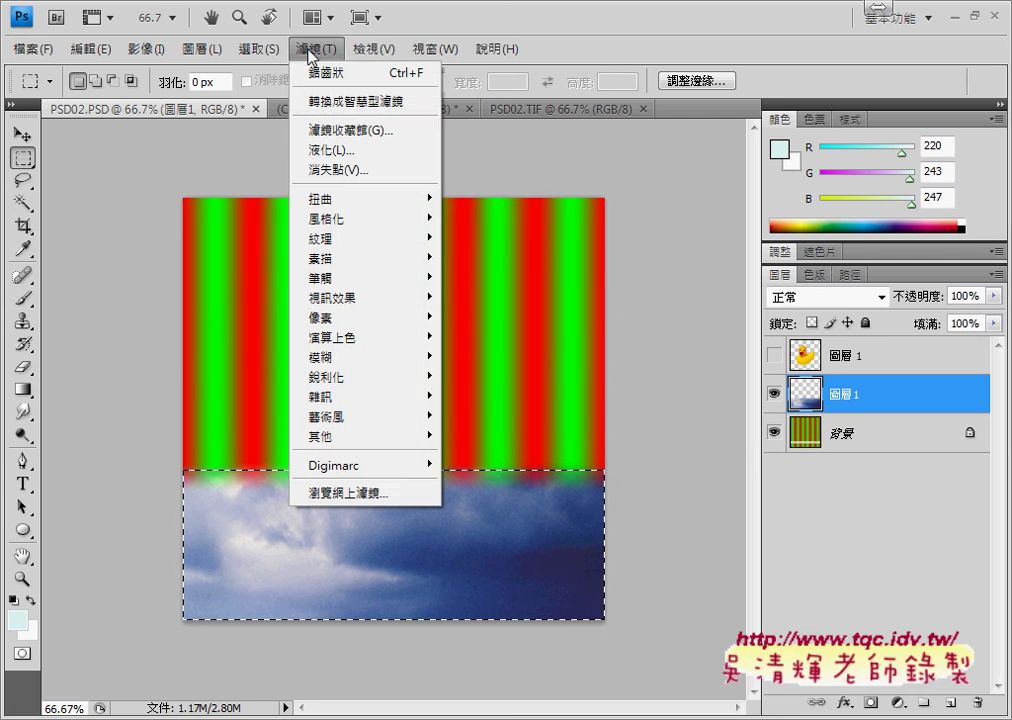
mouse_move(362, 199)
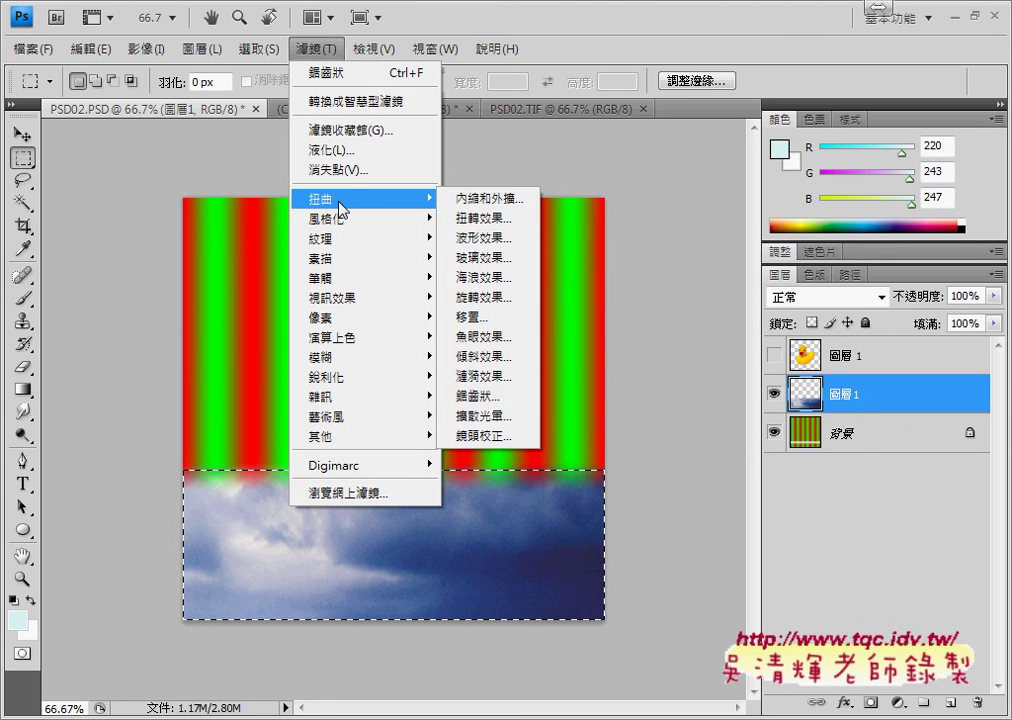
left_click(502, 397)
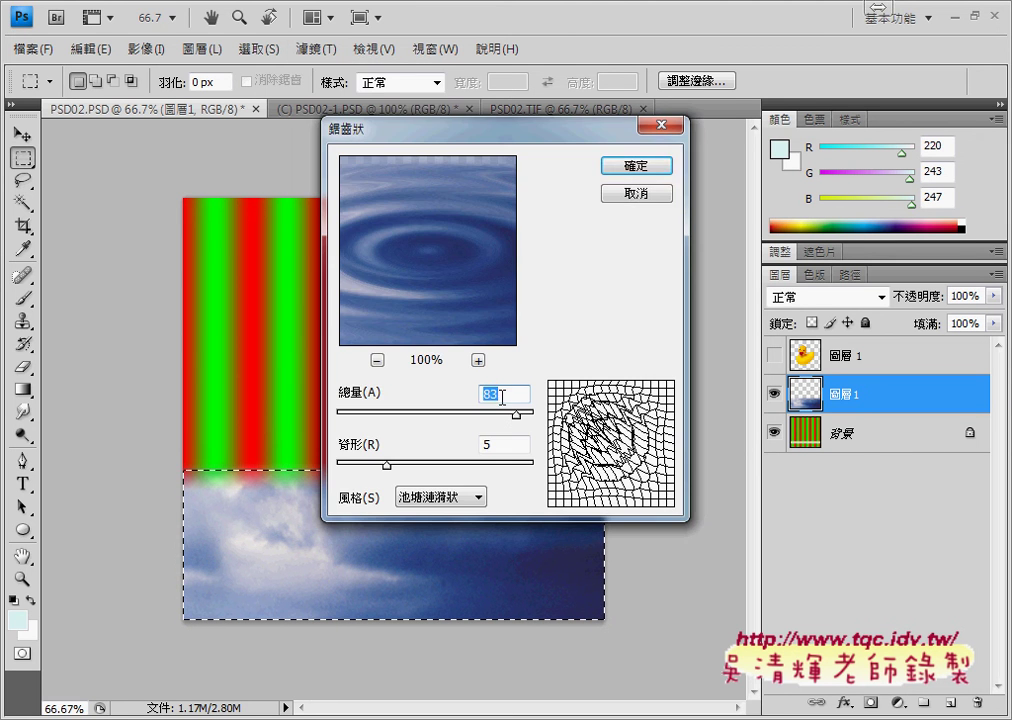
left_click_drag(522, 132, 814, 134)
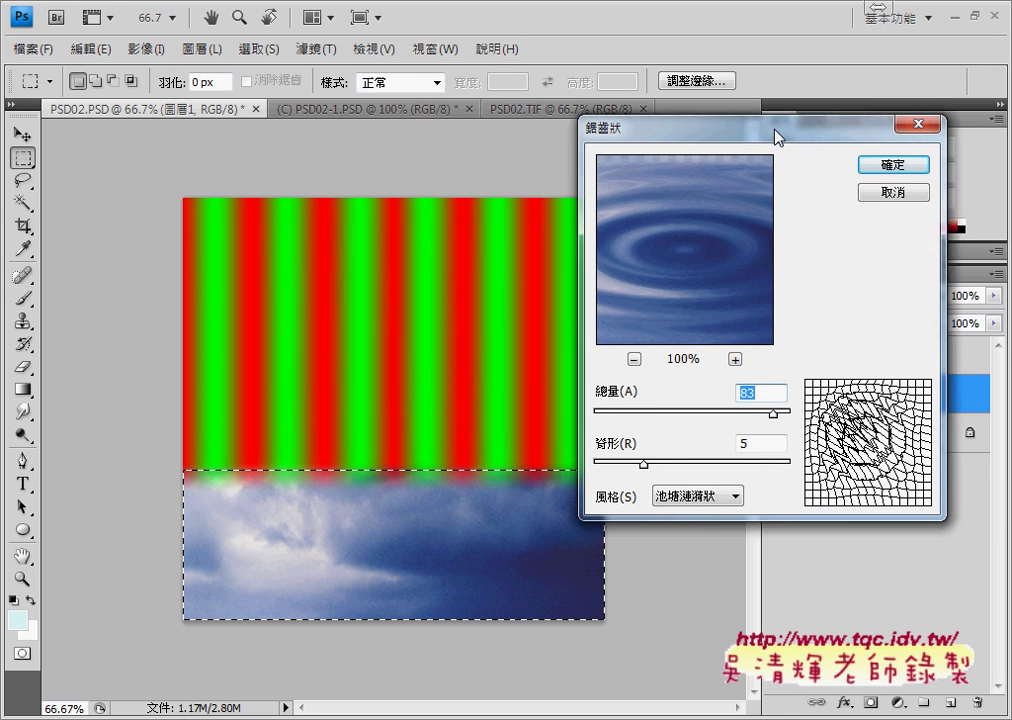
left_click(791, 397)
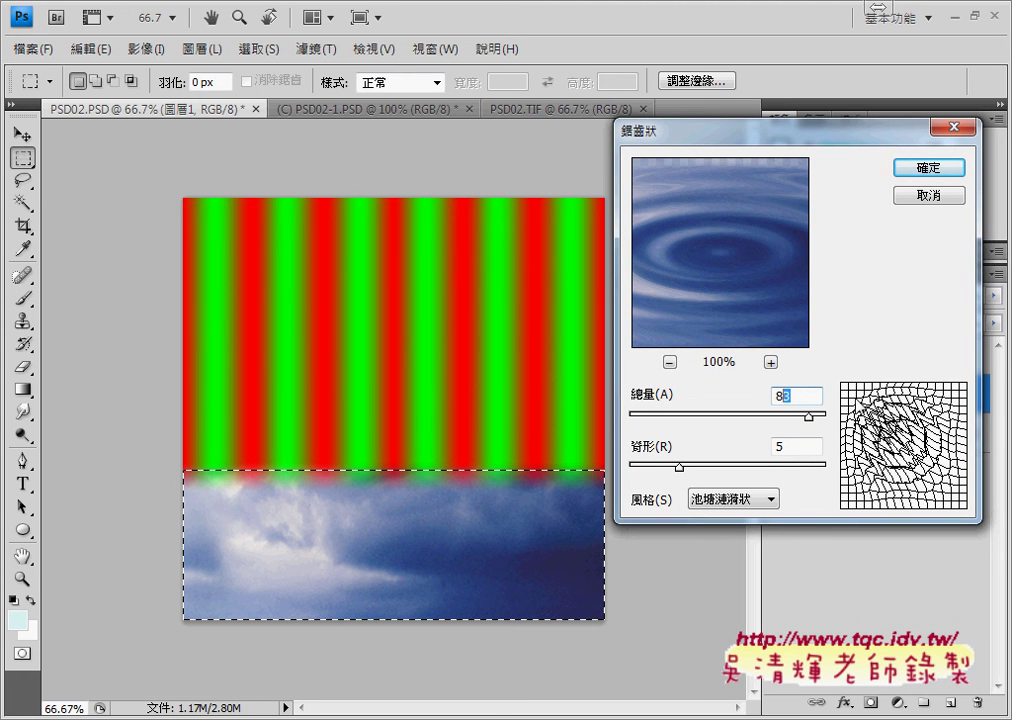
type("4")
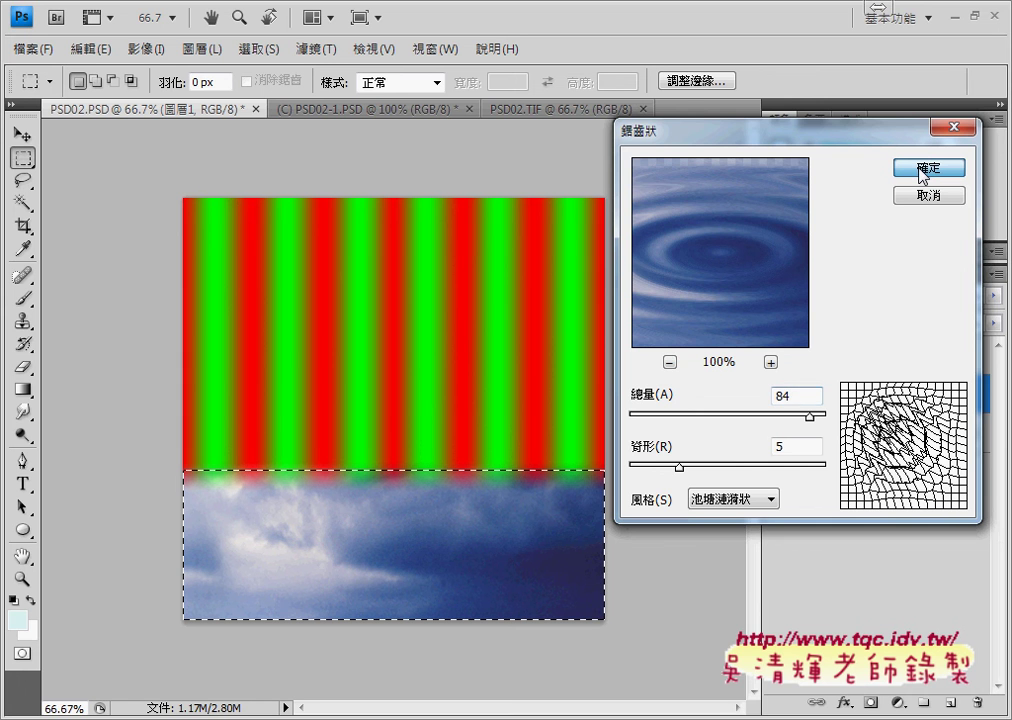
left_click(923, 172)
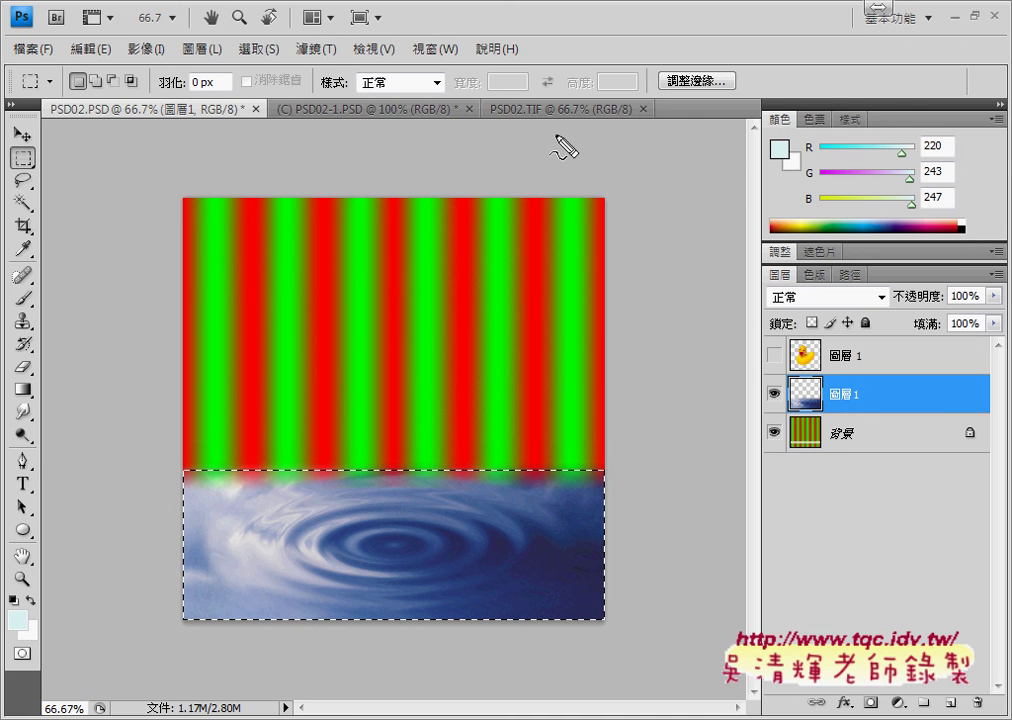
Drag on the canvas, cancel with Escape, and reopen the 濾鏡 menu toward the 扭曲 filters
left_click_drag(181, 199, 164, 584)
mouse_move(207, 179)
left_mouse_down()
mouse_move(578, 190)
mouse_move(615, 572)
left_mouse_up()
left_click_drag(234, 617, 630, 633)
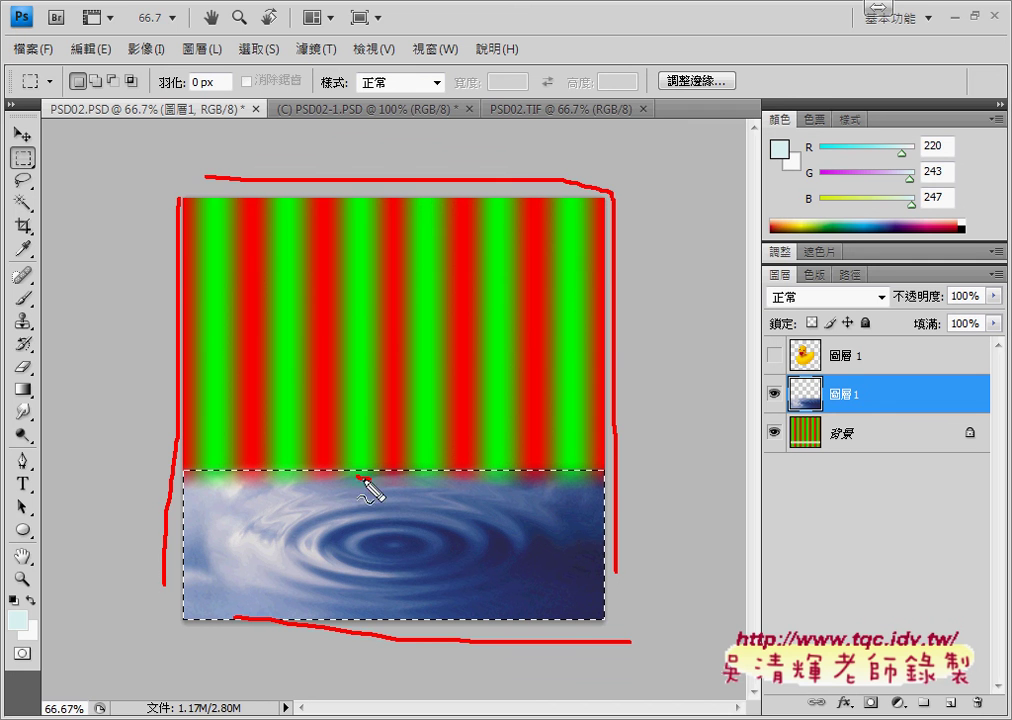
mouse_move(368, 483)
left_mouse_down()
mouse_move(393, 497)
mouse_move(420, 300)
mouse_move(290, 405)
left_mouse_up()
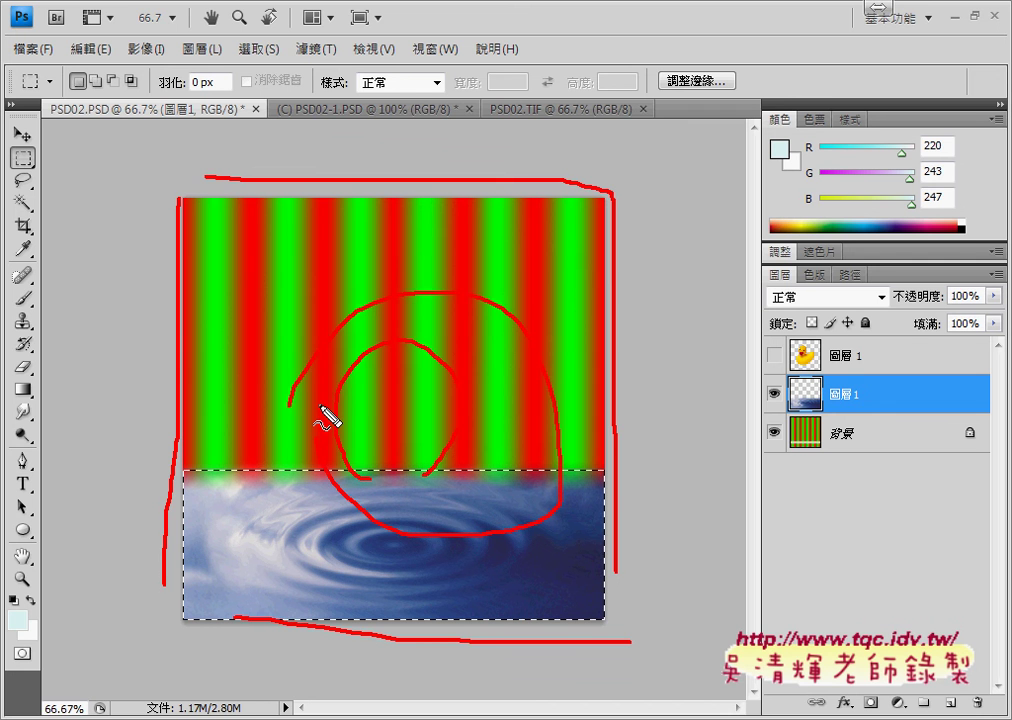
key("Escape")
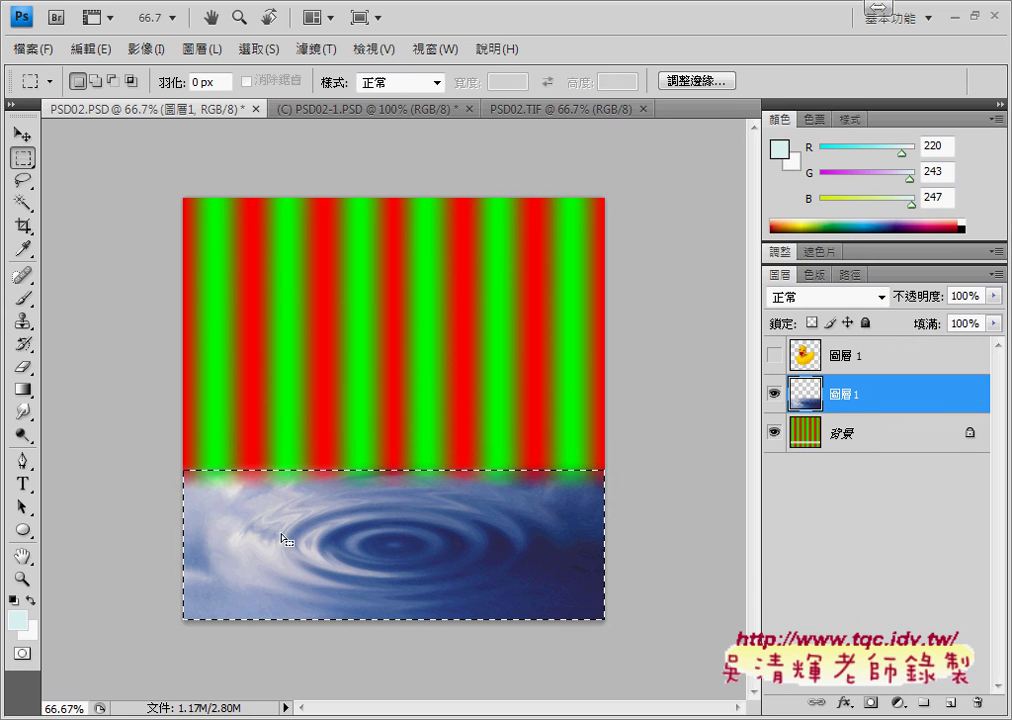
left_click(315, 48)
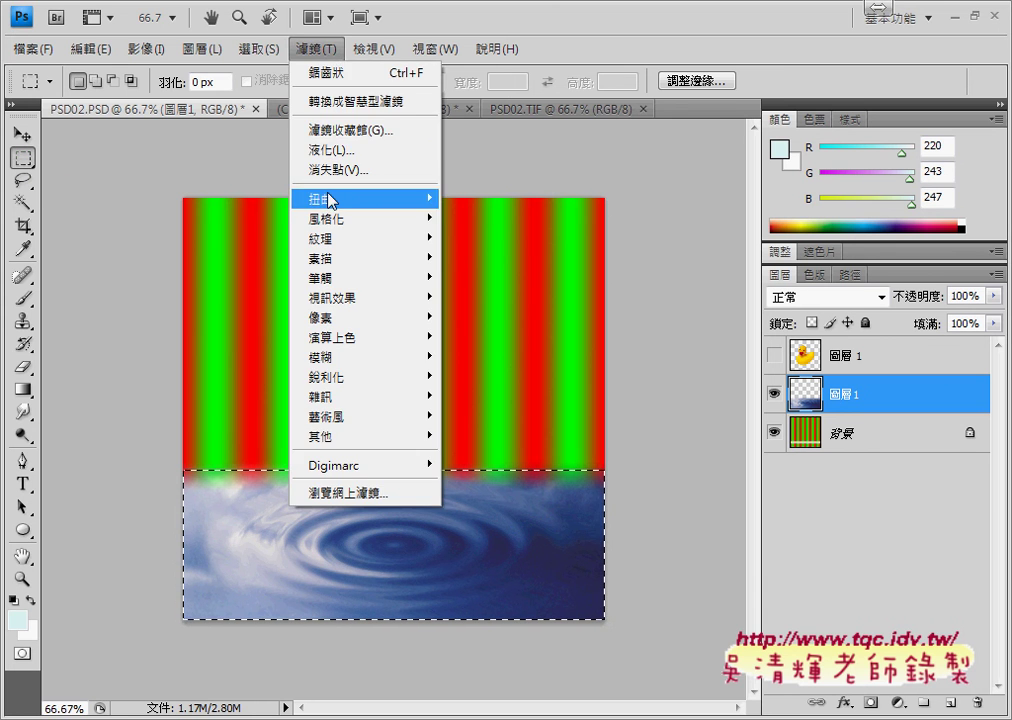
mouse_move(365, 199)
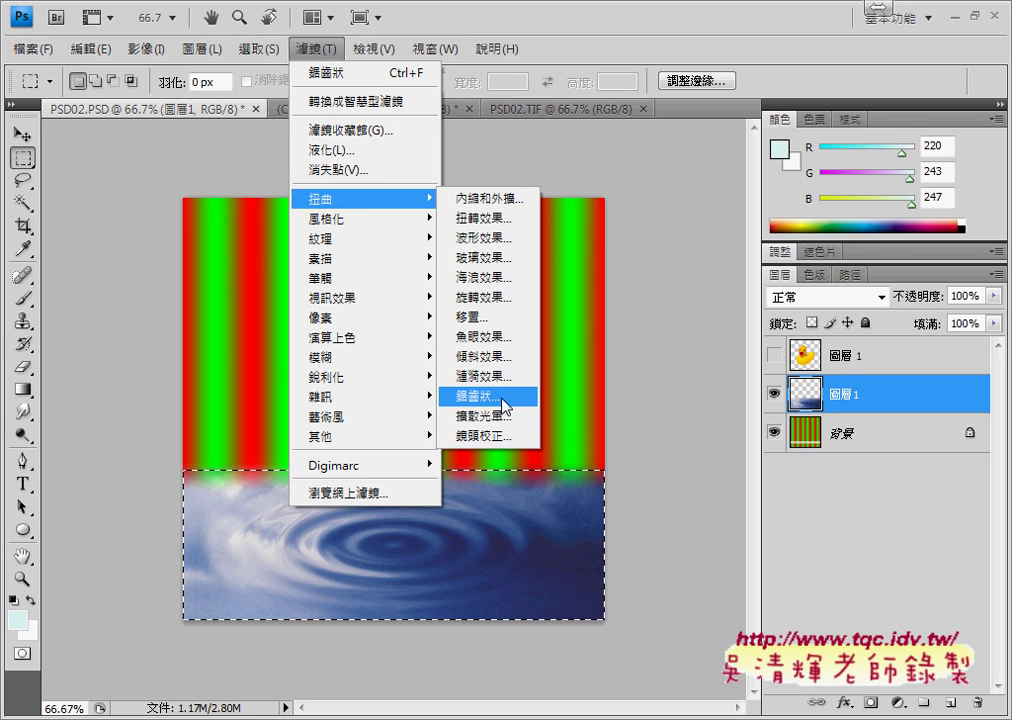
Close the filter menu unapplied and deselect the rippled water with 選取 > 取消選取
left_click(671, 337)
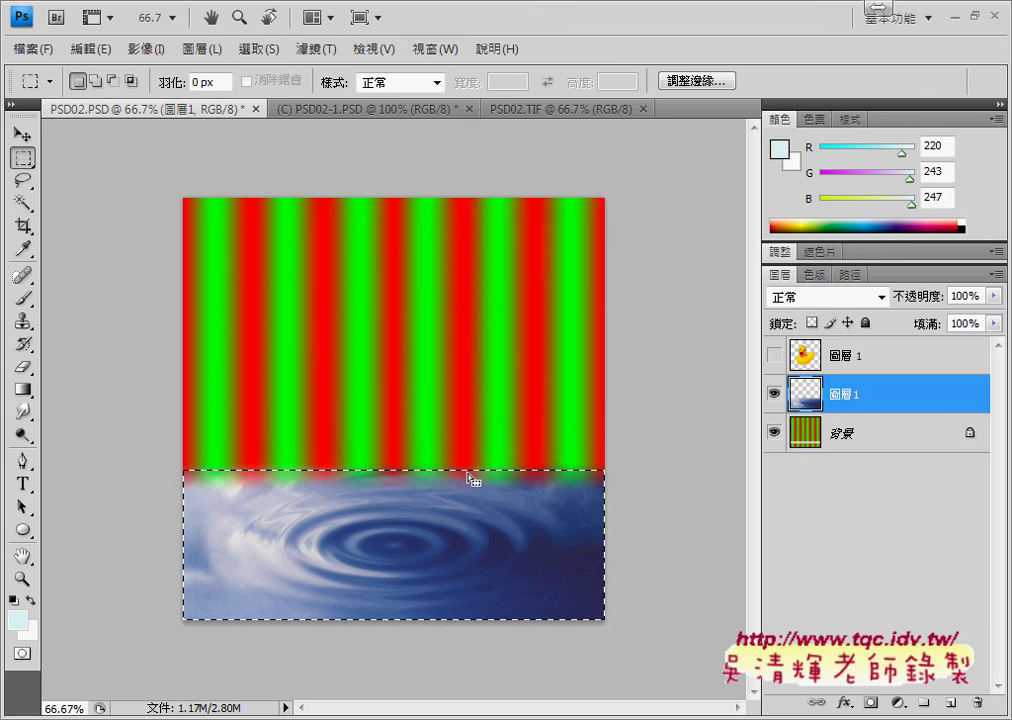
left_click(257, 47)
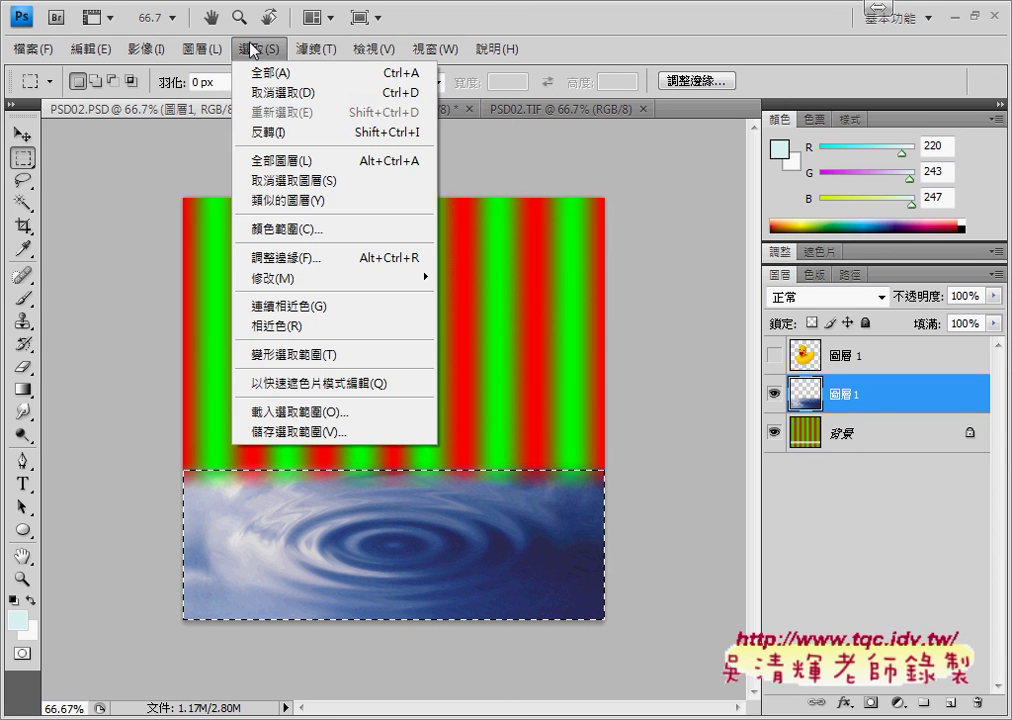
left_click(253, 92)
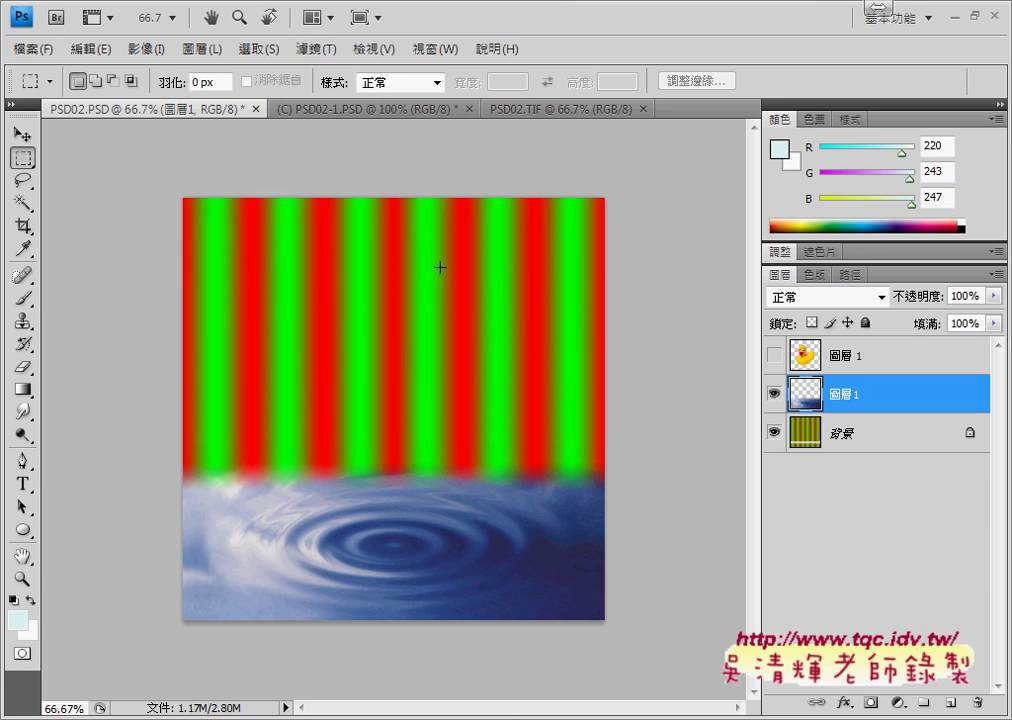
Make the top rubber duck layer visible, compare with PSD02.TIF, then return to PSD02.PSD
left_click(775, 356)
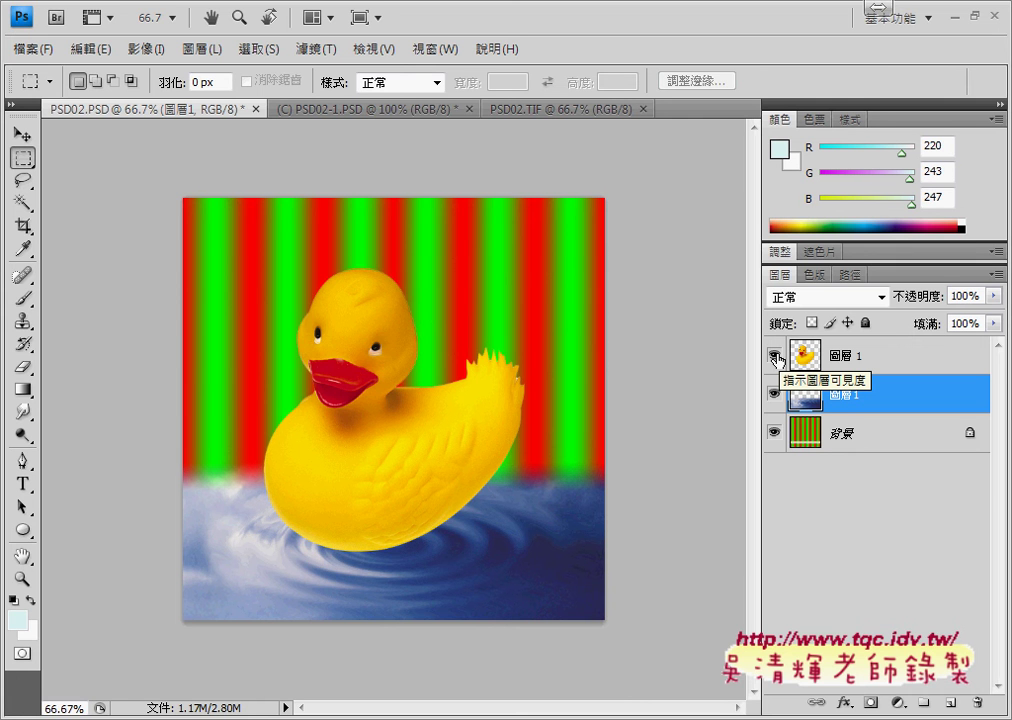
left_click(535, 109)
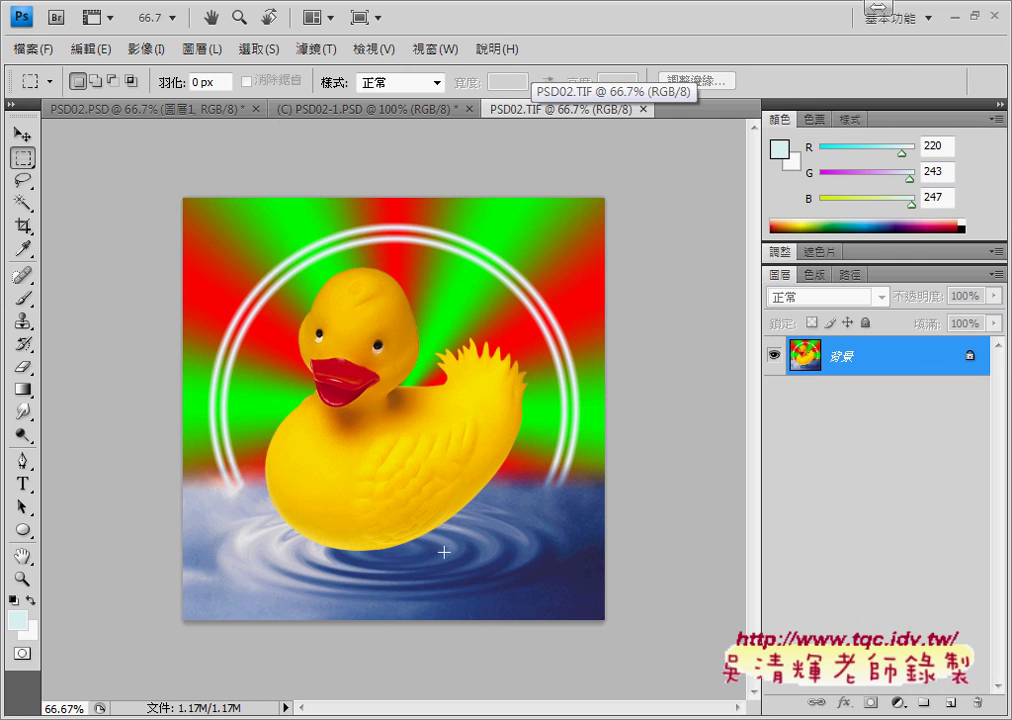
left_click(322, 117)
left_click(181, 108)
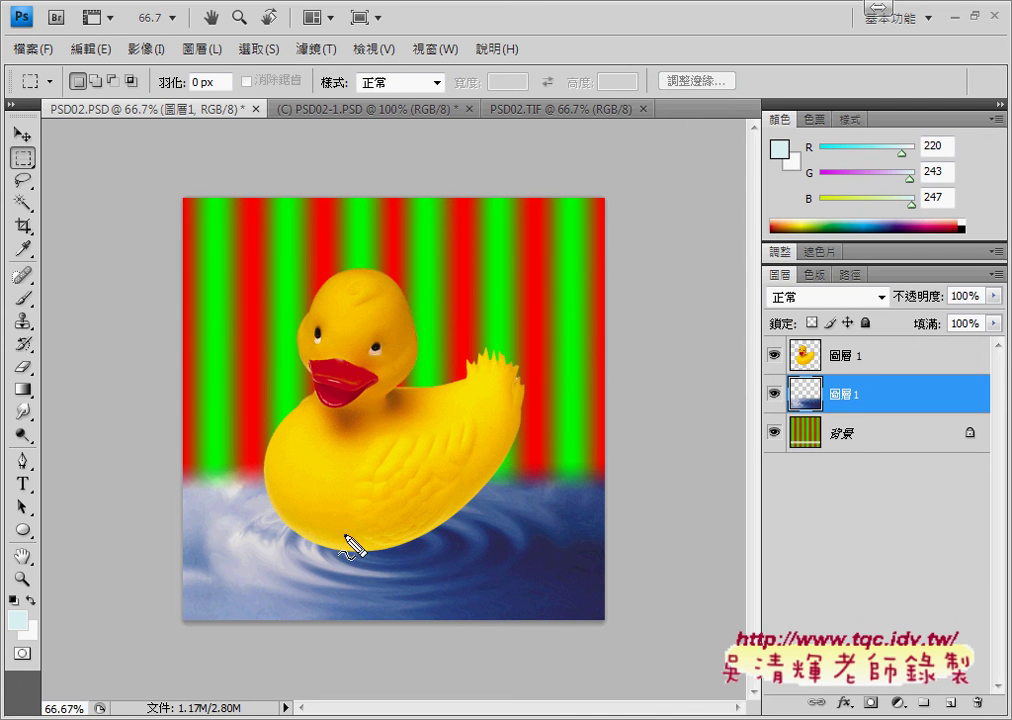
left_click_drag(396, 549, 364, 568)
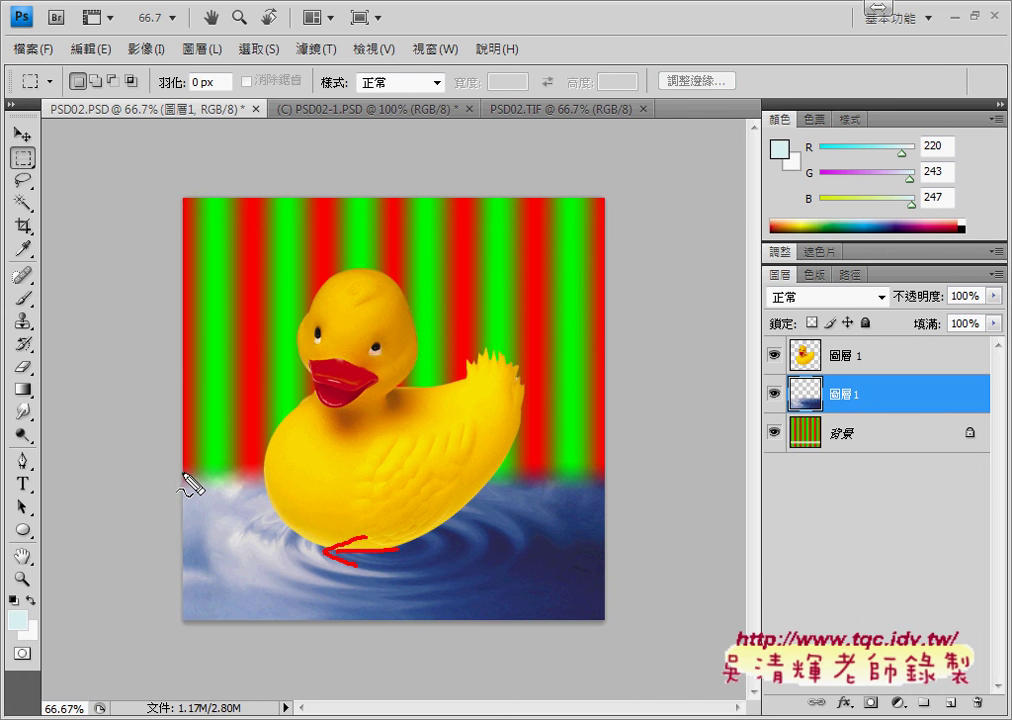
left_click_drag(184, 479, 455, 462)
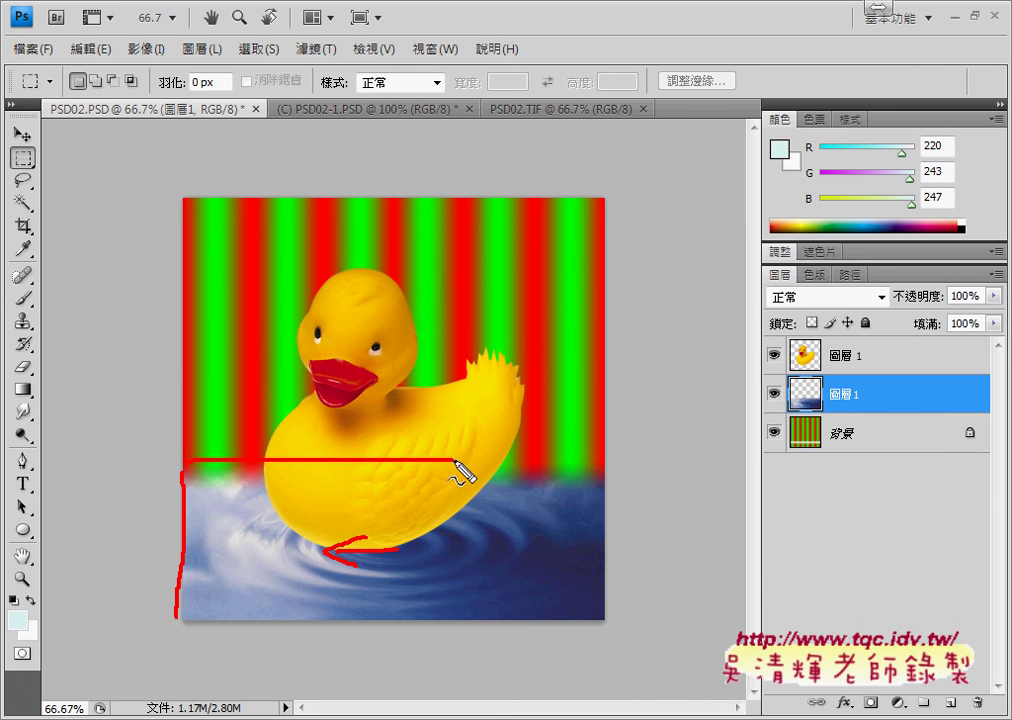
left_click_drag(455, 463, 510, 600)
left_click_drag(197, 621, 490, 621)
left_click_drag(316, 569, 327, 566)
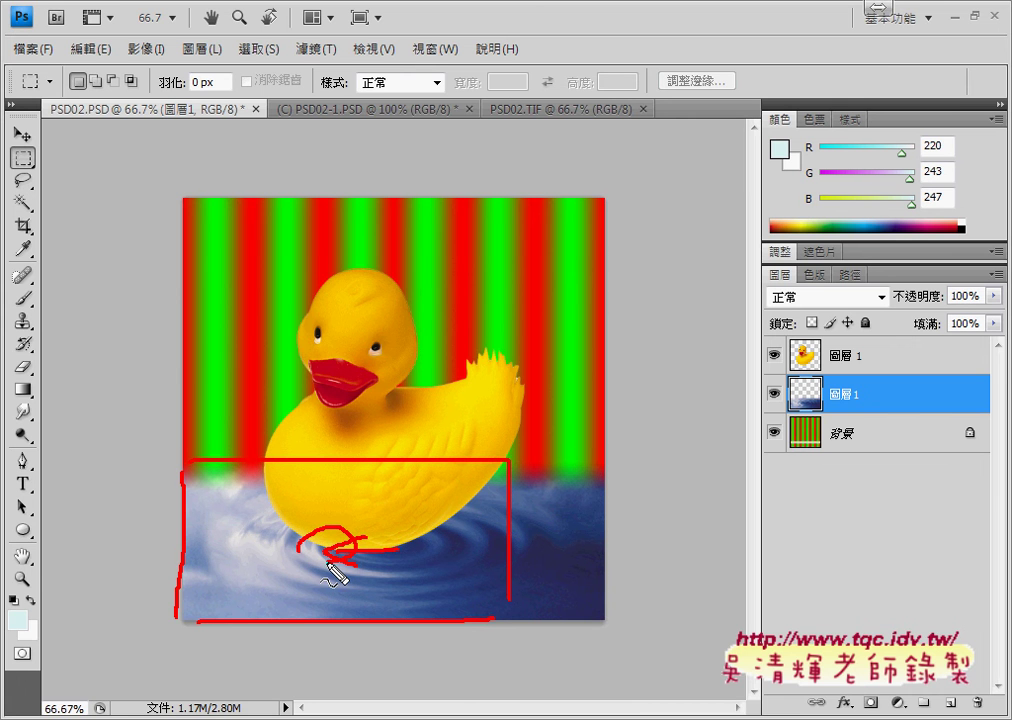